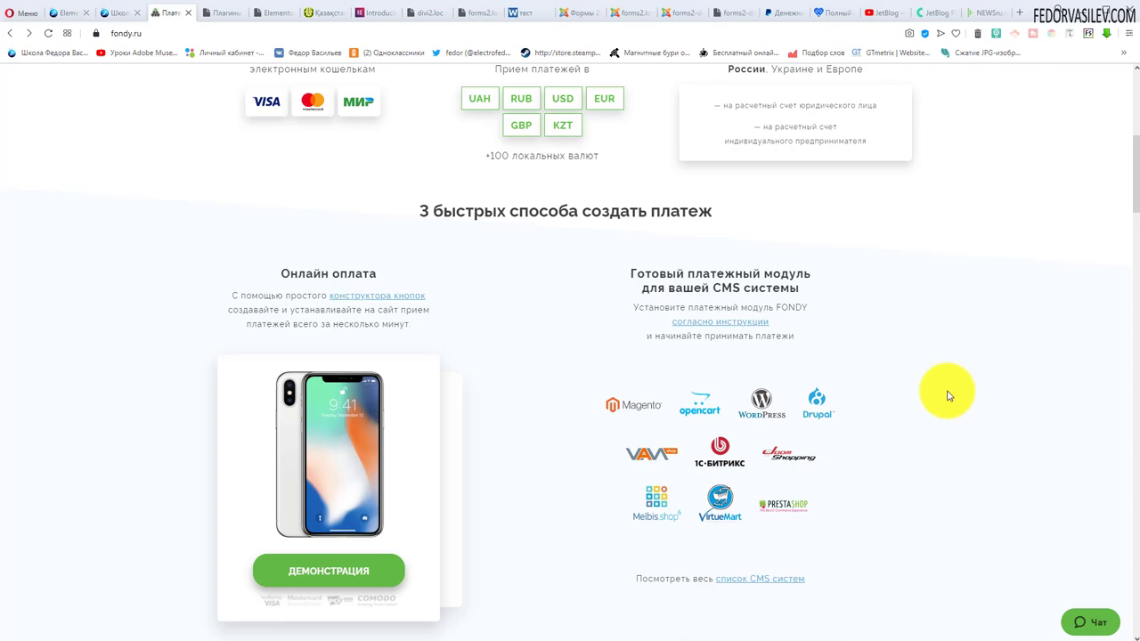
Review the sales page's main offer, its advantages block and the start of the Продукция section.
click(120, 13)
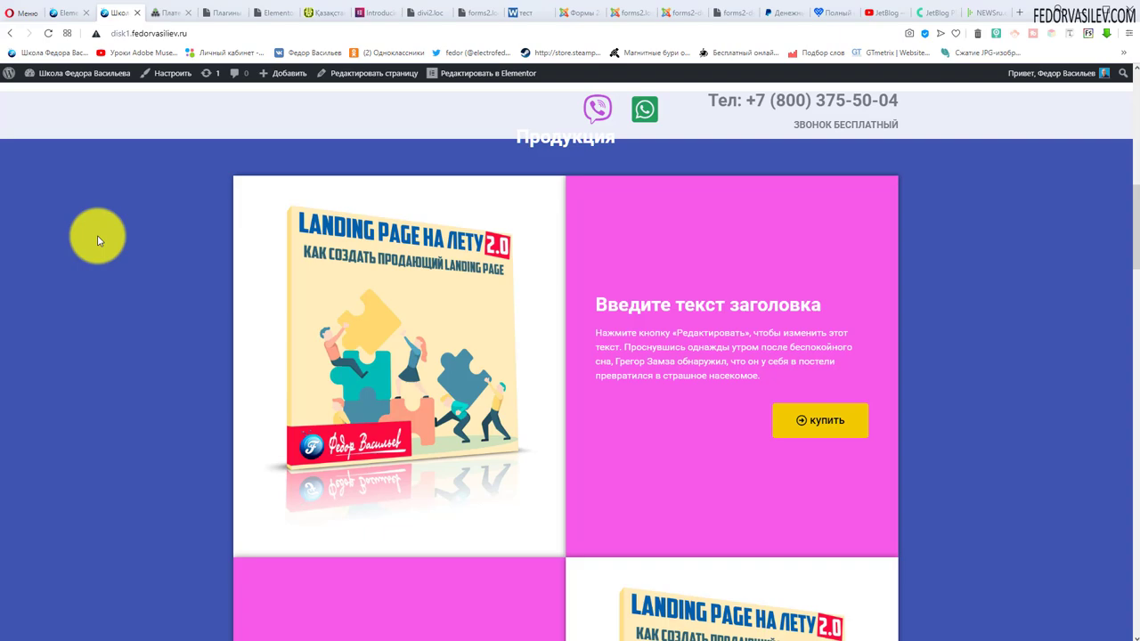
scroll(123, 303, up, 10)
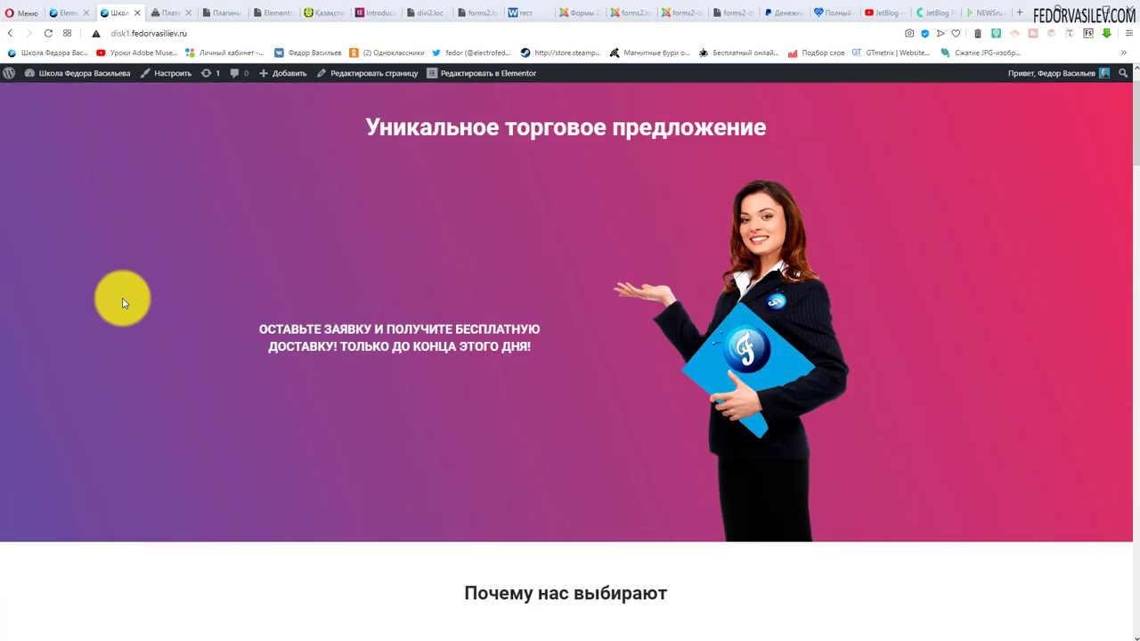
scroll(848, 286, down, 6)
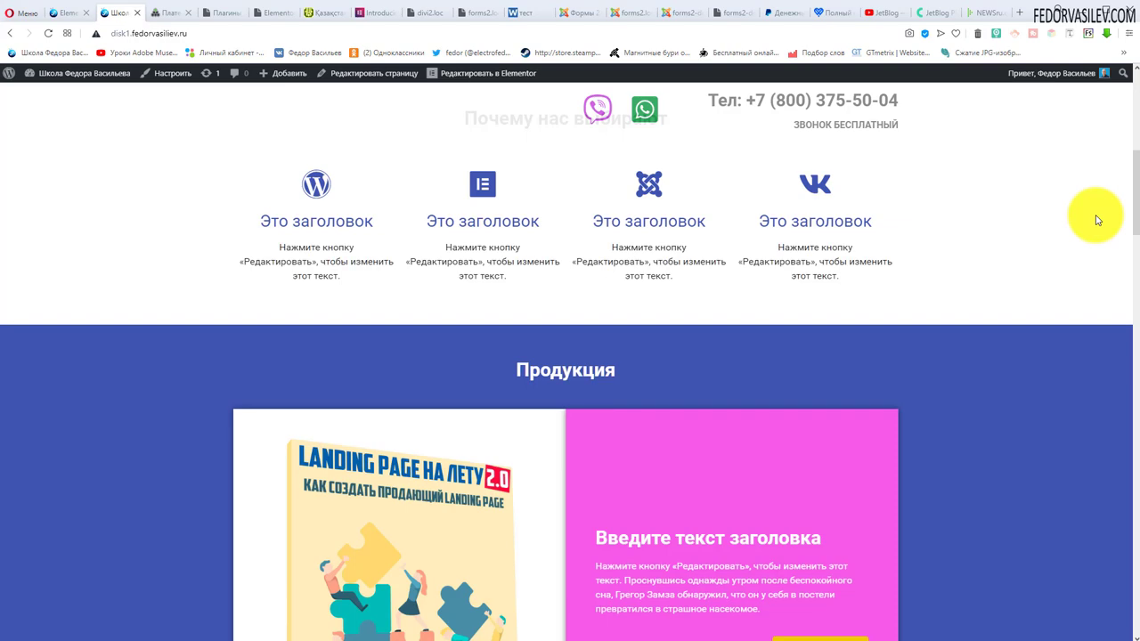
Return to the Fondy site and sign in to the merchant portal with the first listed Google account.
click(170, 13)
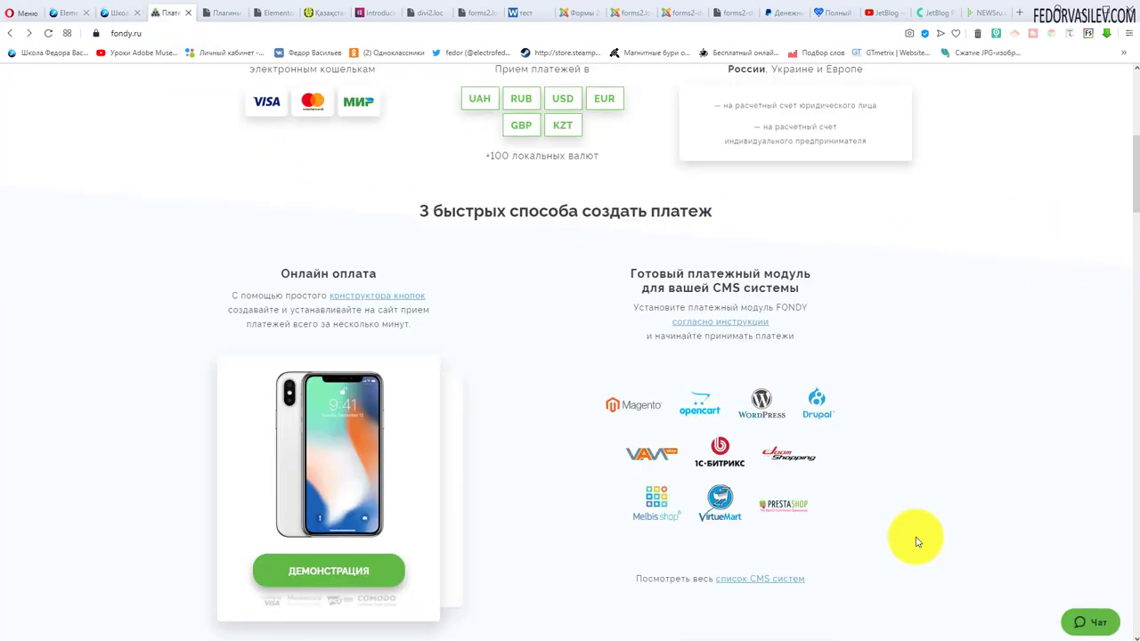
scroll(900, 516, up, 5)
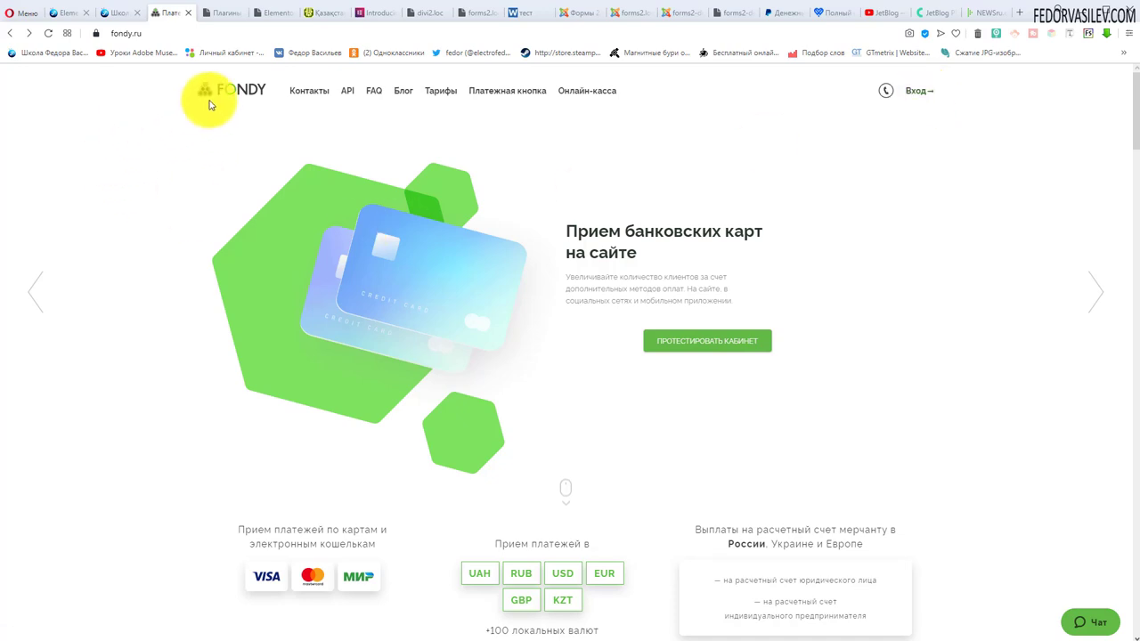
click(917, 92)
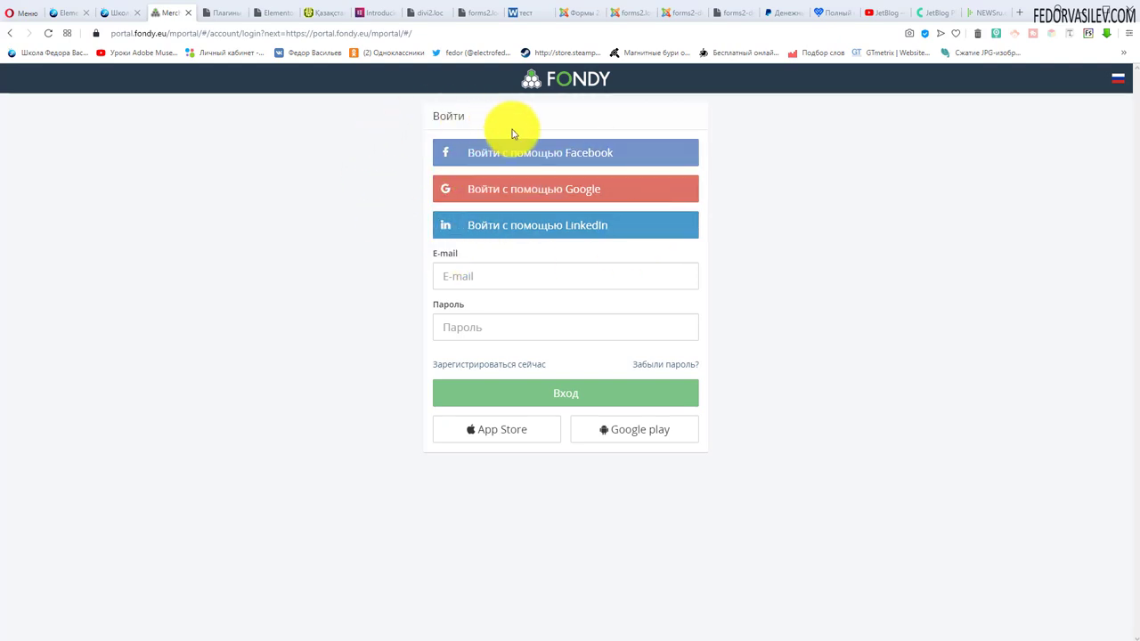
click(500, 194)
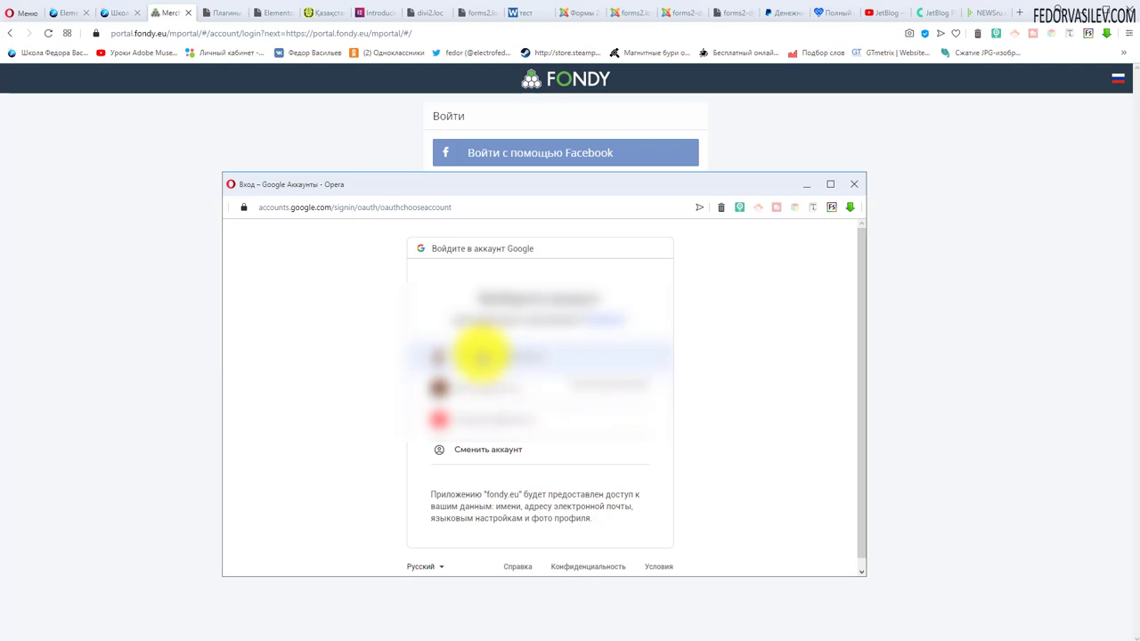
click(481, 356)
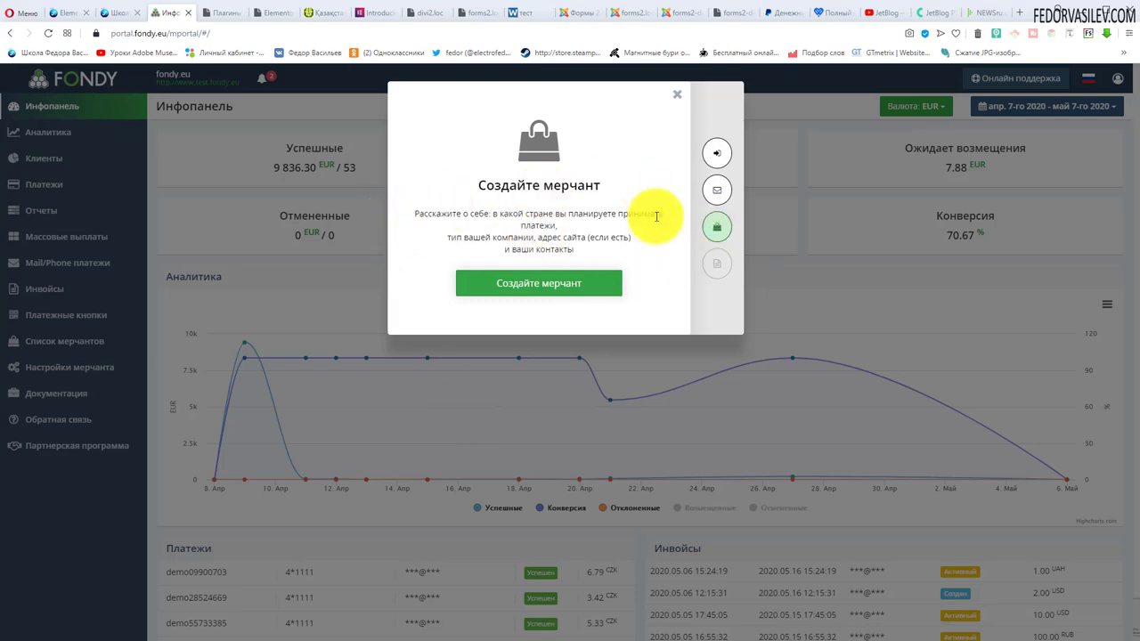
Start creating a merchant with the country Россия and the account type ИП.
click(524, 283)
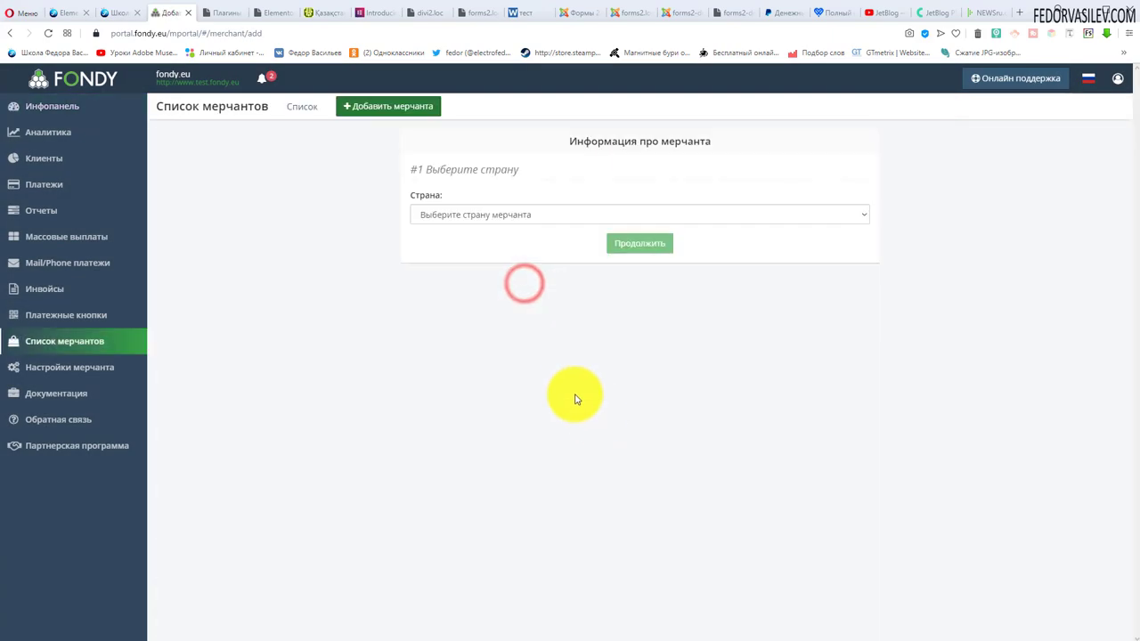
click(487, 219)
click(465, 310)
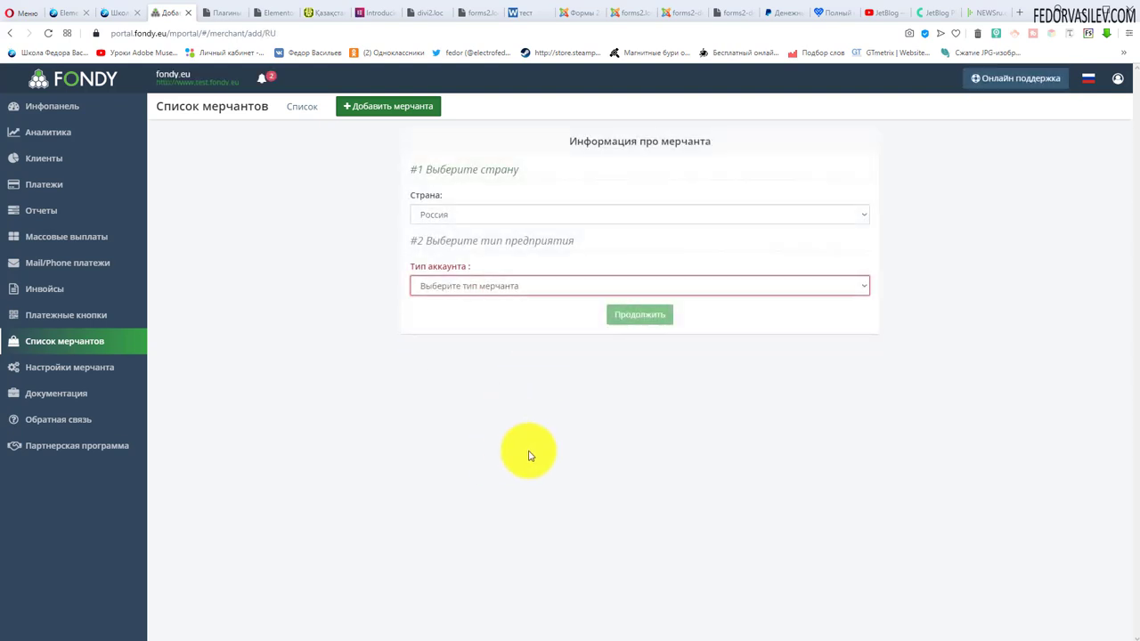
click(440, 286)
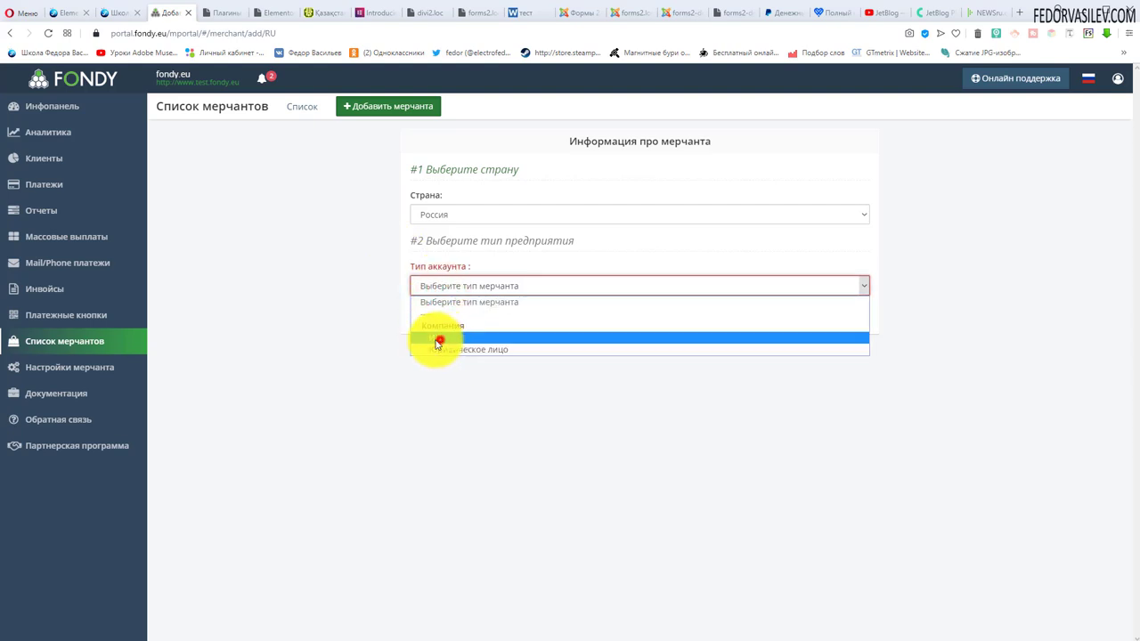
click(438, 338)
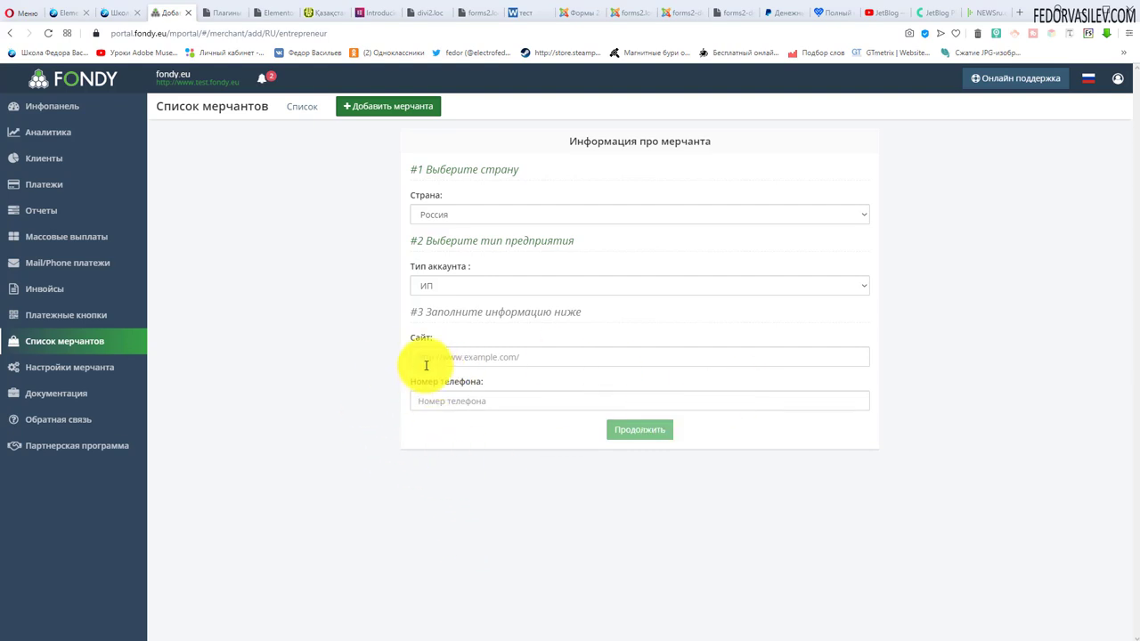
Fill in the merchant's site with the copied sales page address, enter the phone number and submit the form.
right_click(471, 357)
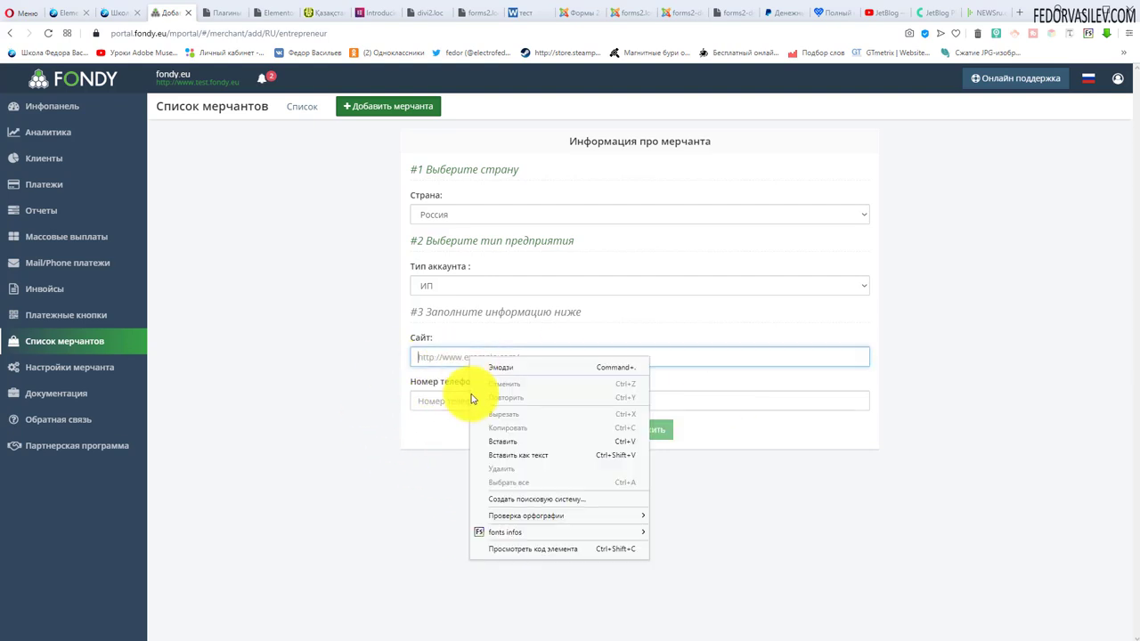
click(505, 443)
click(495, 547)
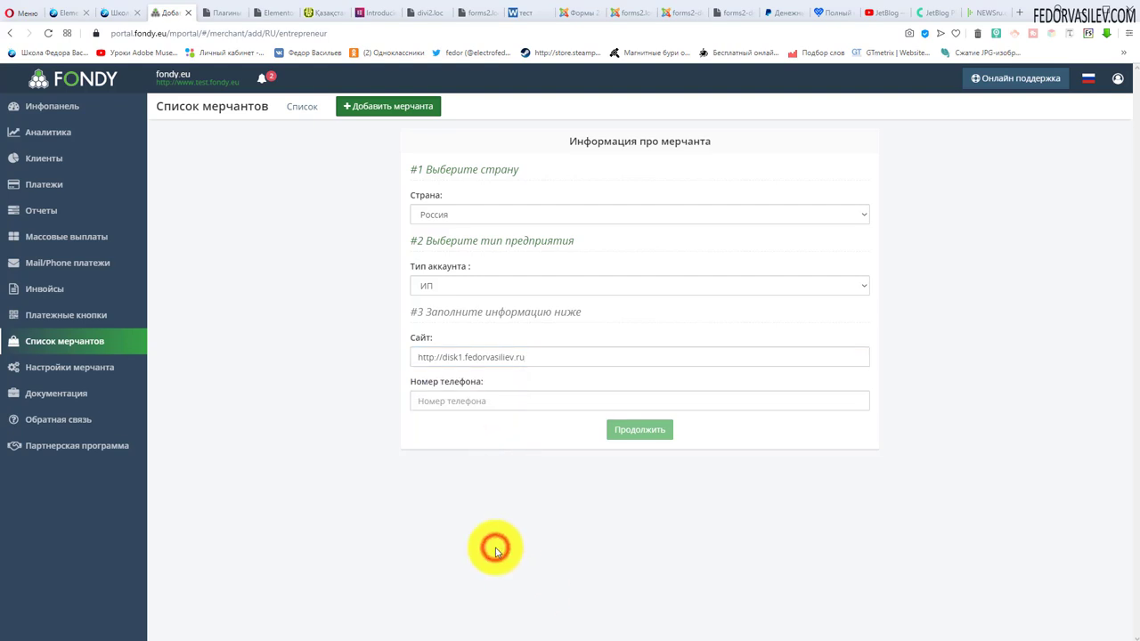
click(437, 403)
key(Down)
key(Down)
key(Down)
key(Return)
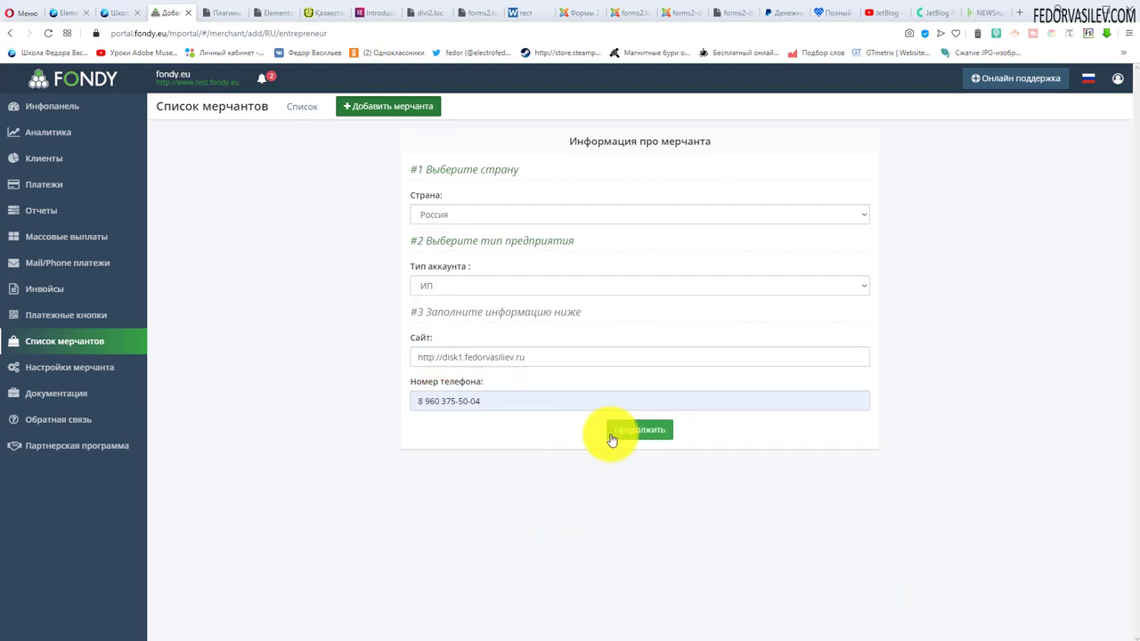
click(612, 437)
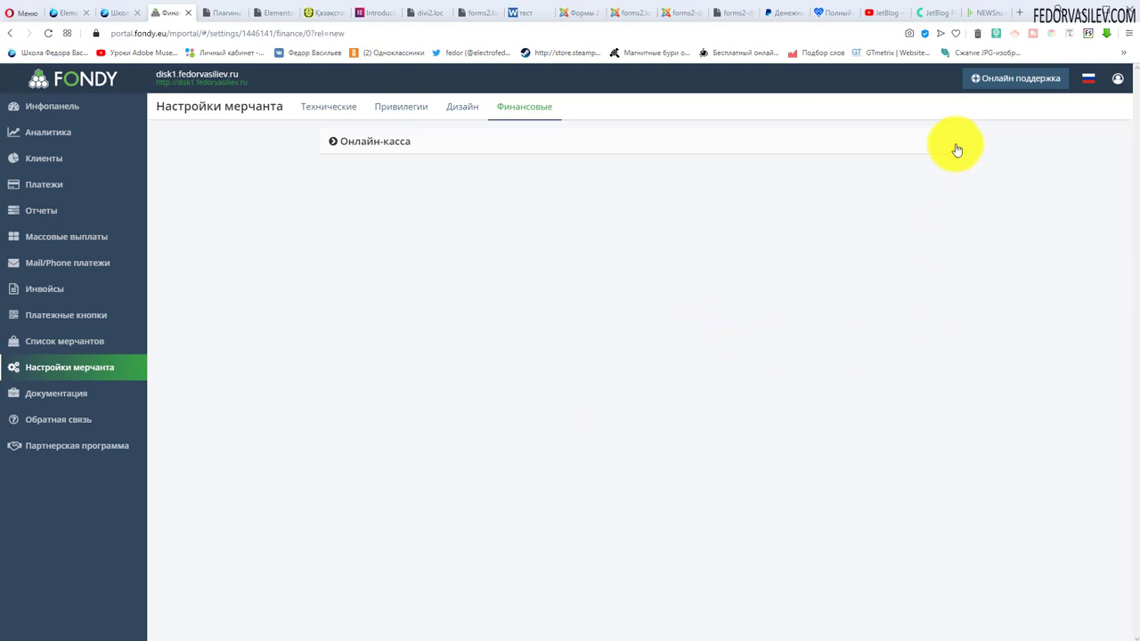
Look at the online support chat form, close it and expand the Онлайн-касса settings.
click(995, 82)
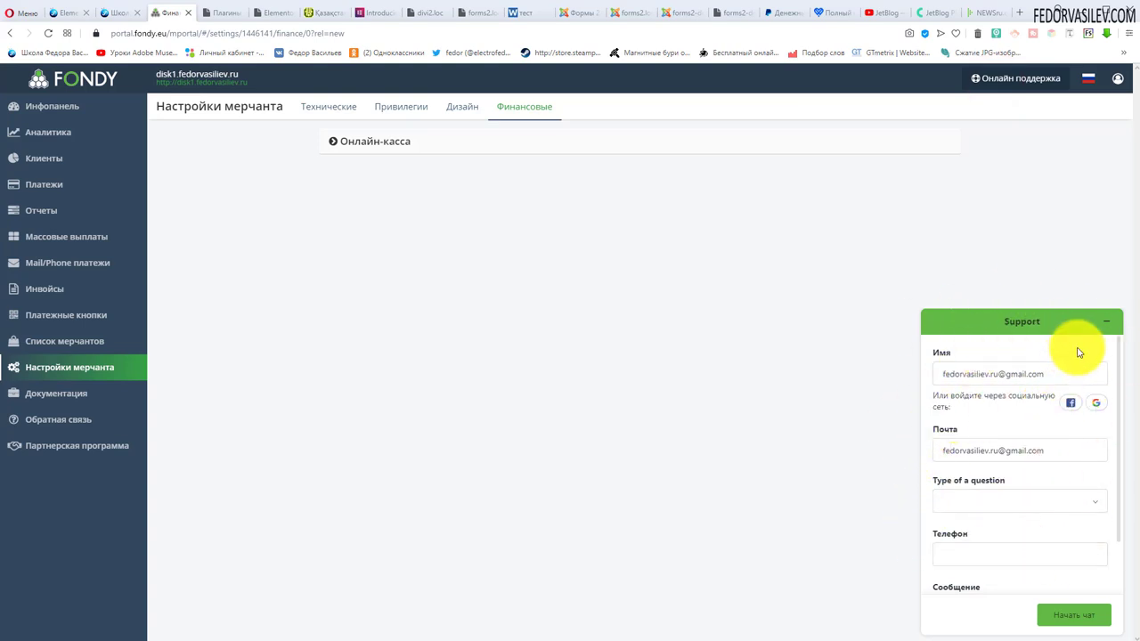
click(1108, 320)
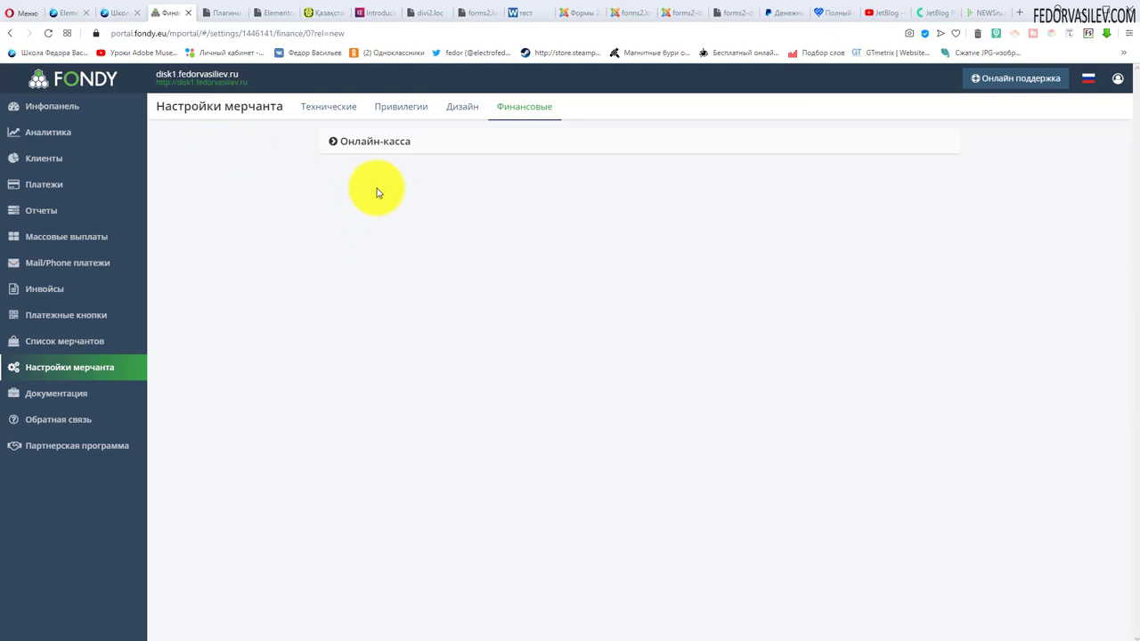
click(384, 148)
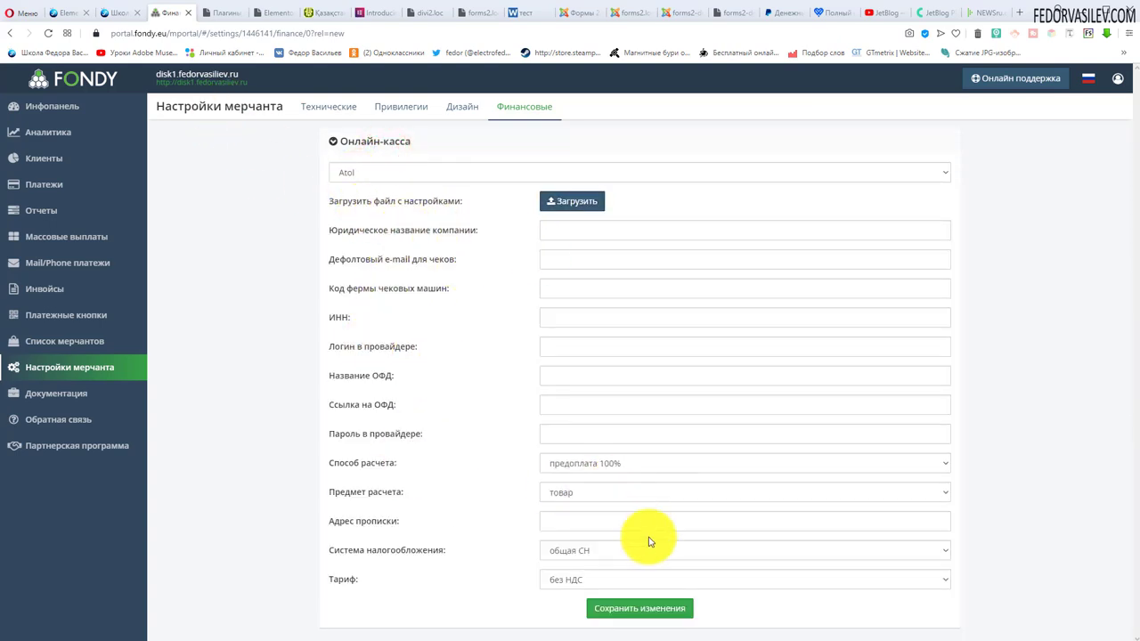
Review the product cards and their купить buttons in the sales page's Продукция section.
click(119, 13)
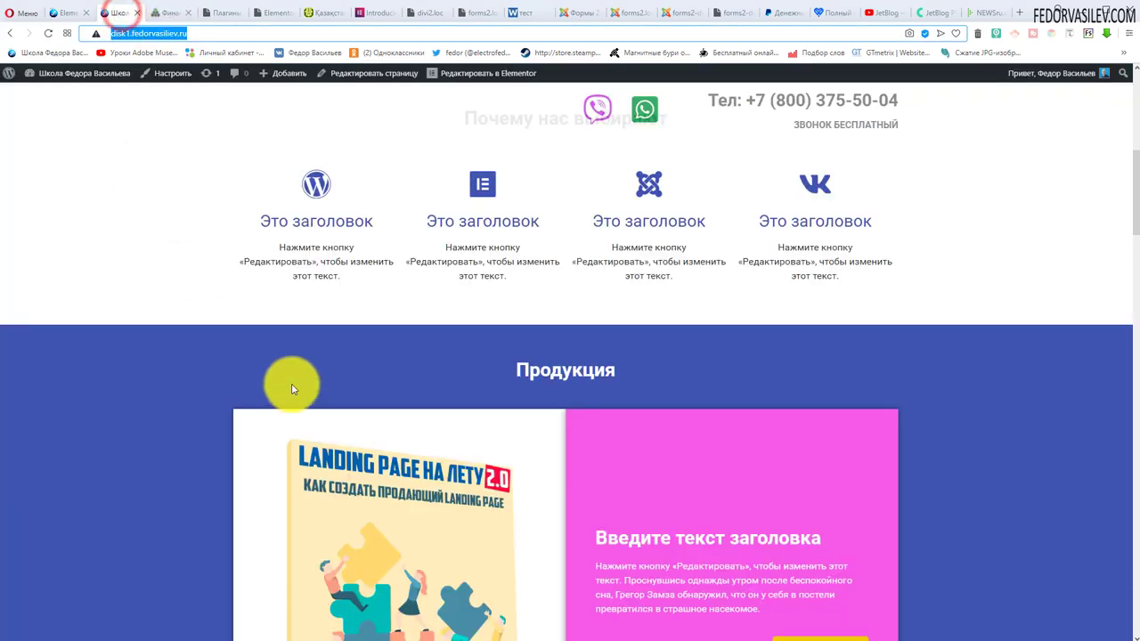
scroll(291, 389, up, 5)
scroll(418, 374, down, 8)
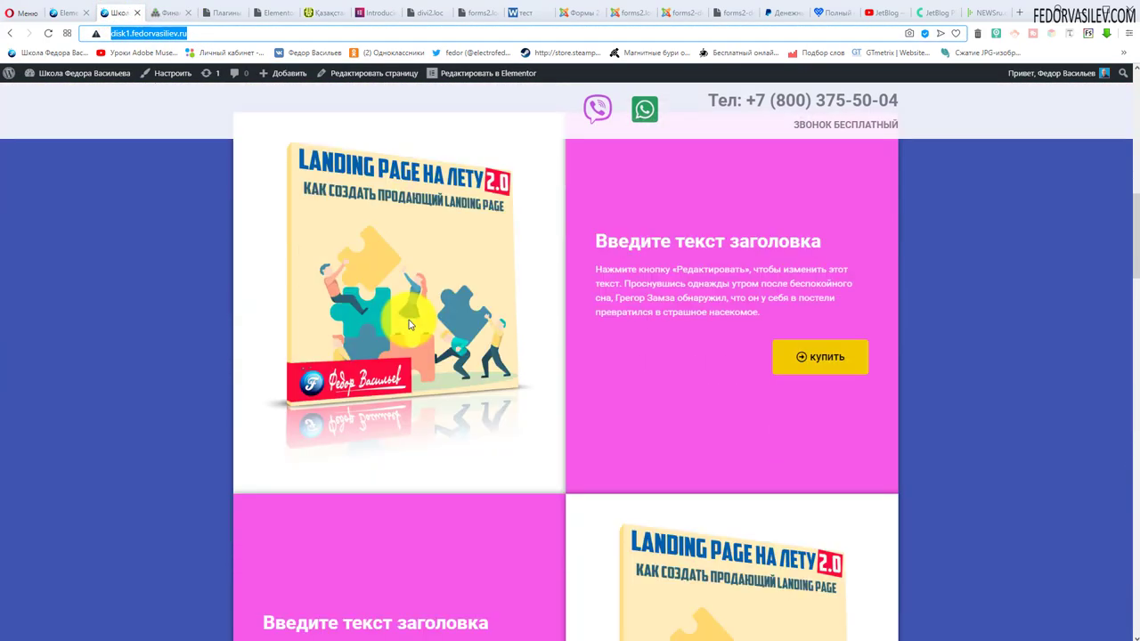
scroll(544, 308, down, 2)
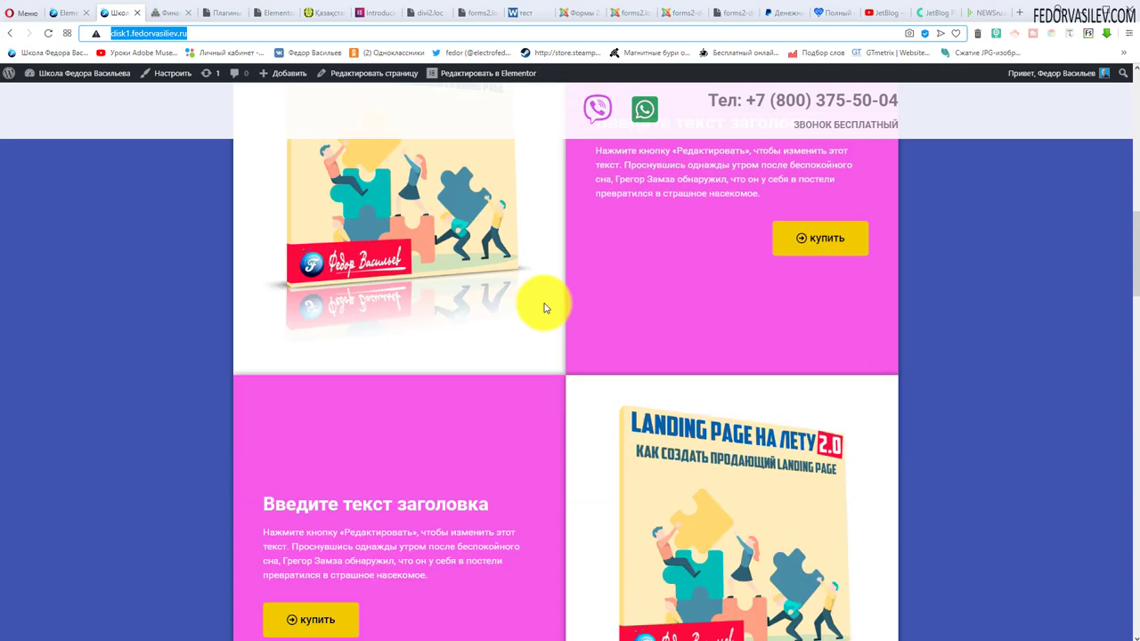
scroll(409, 365, up, 4)
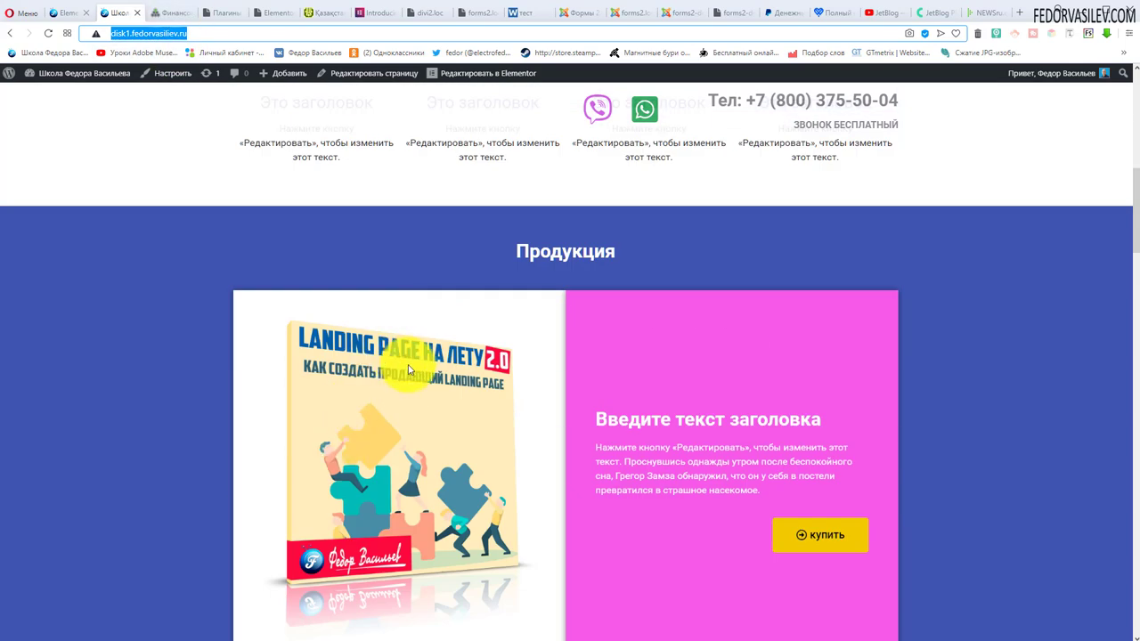
scroll(866, 414, down, 3)
Return to the Fondy portal and open the Конструктор кнопок for payment buttons.
click(168, 12)
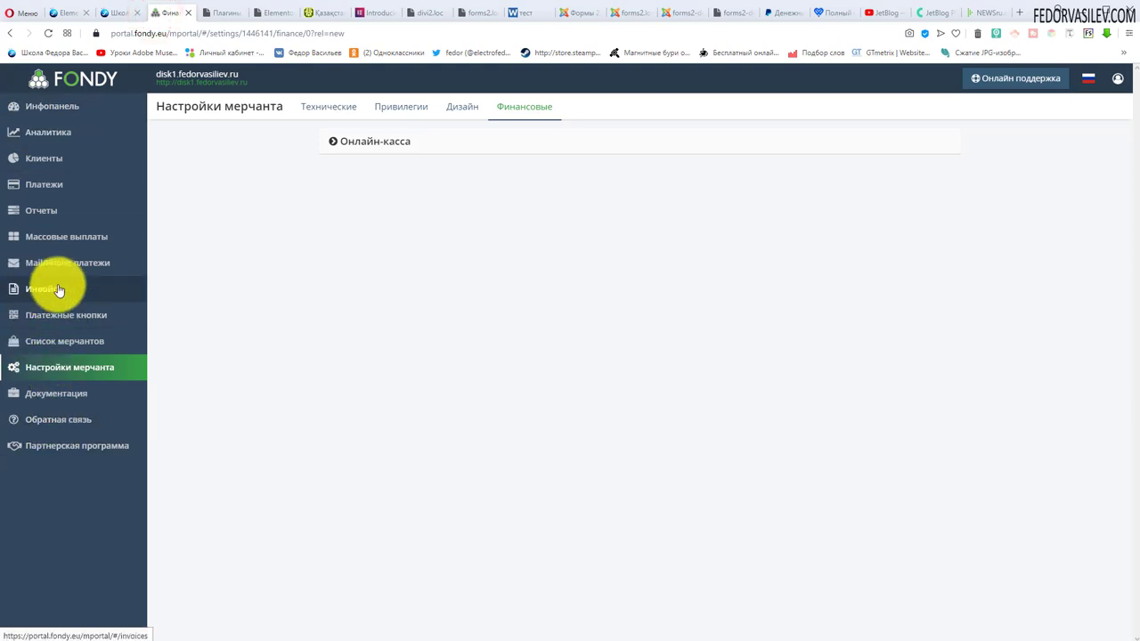
click(94, 316)
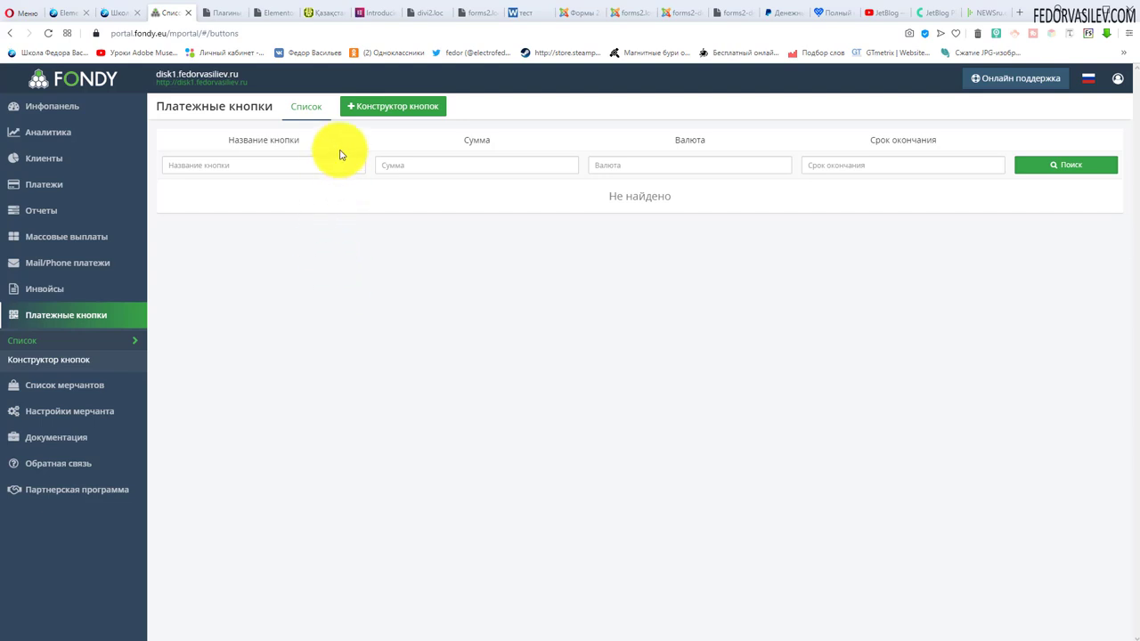
click(376, 109)
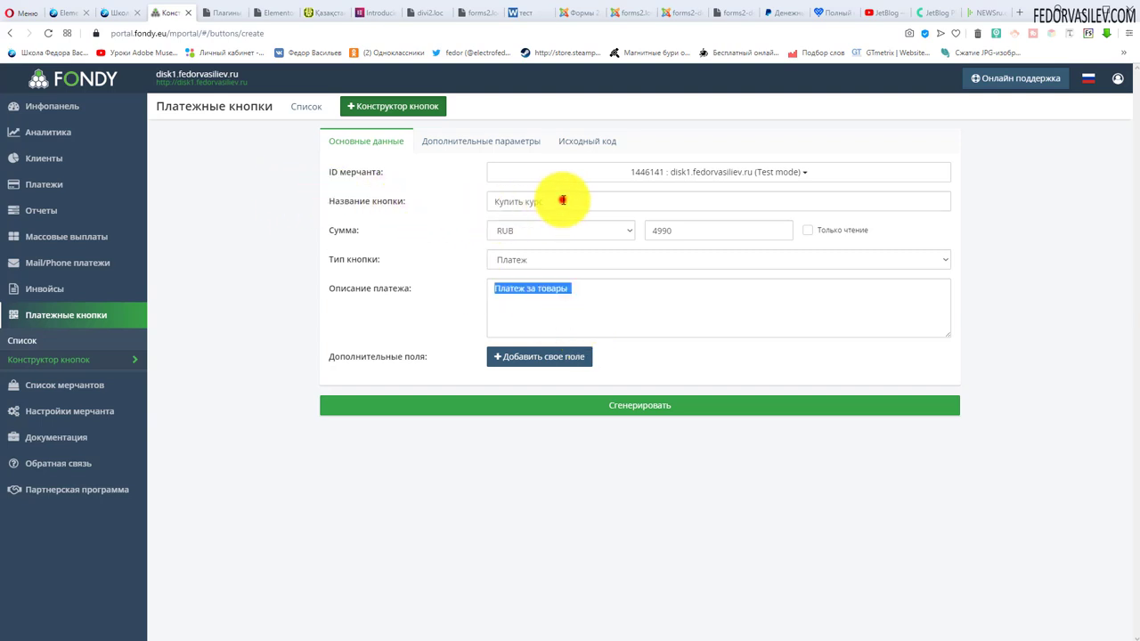
Examine the payment button's name, the available currencies and the amount in the main data.
drag(562, 200, 471, 216)
click(444, 200)
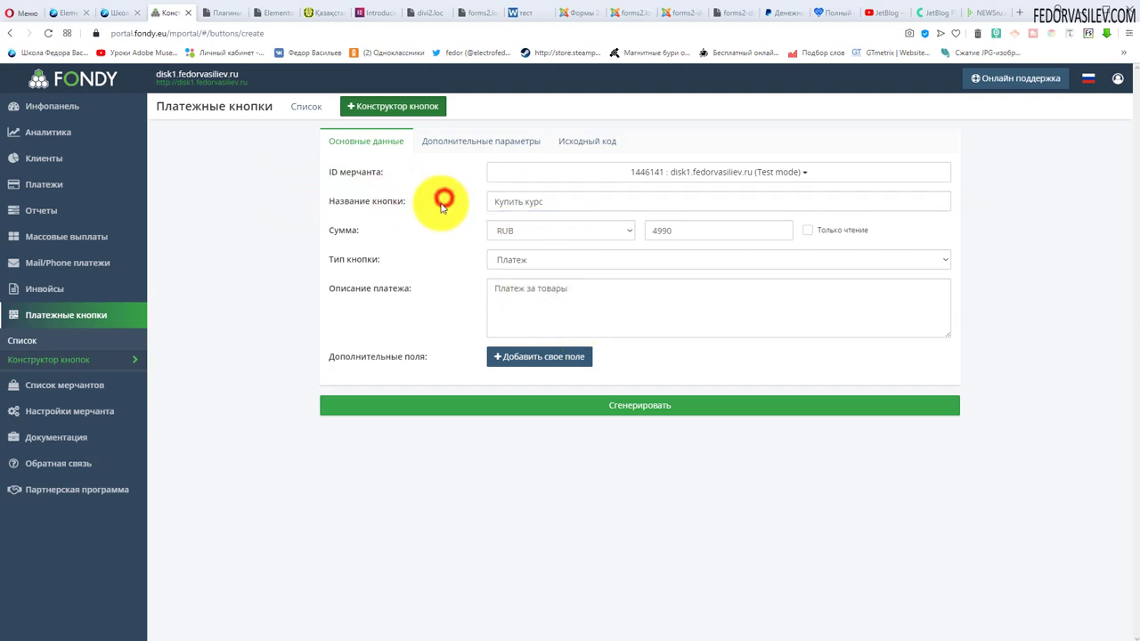
click(561, 233)
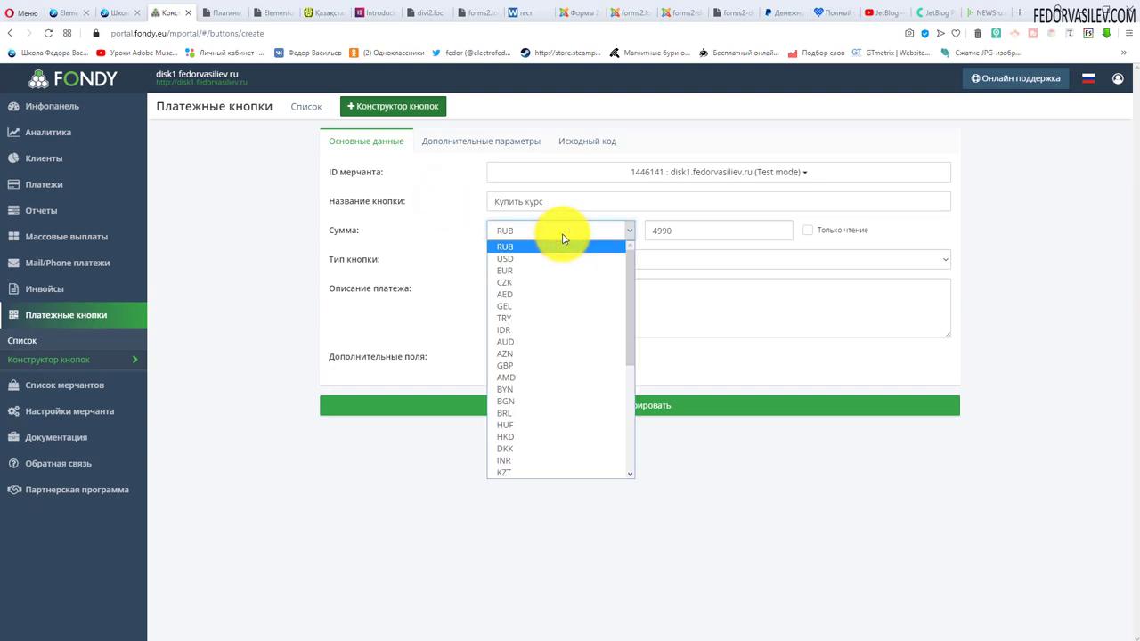
click(431, 232)
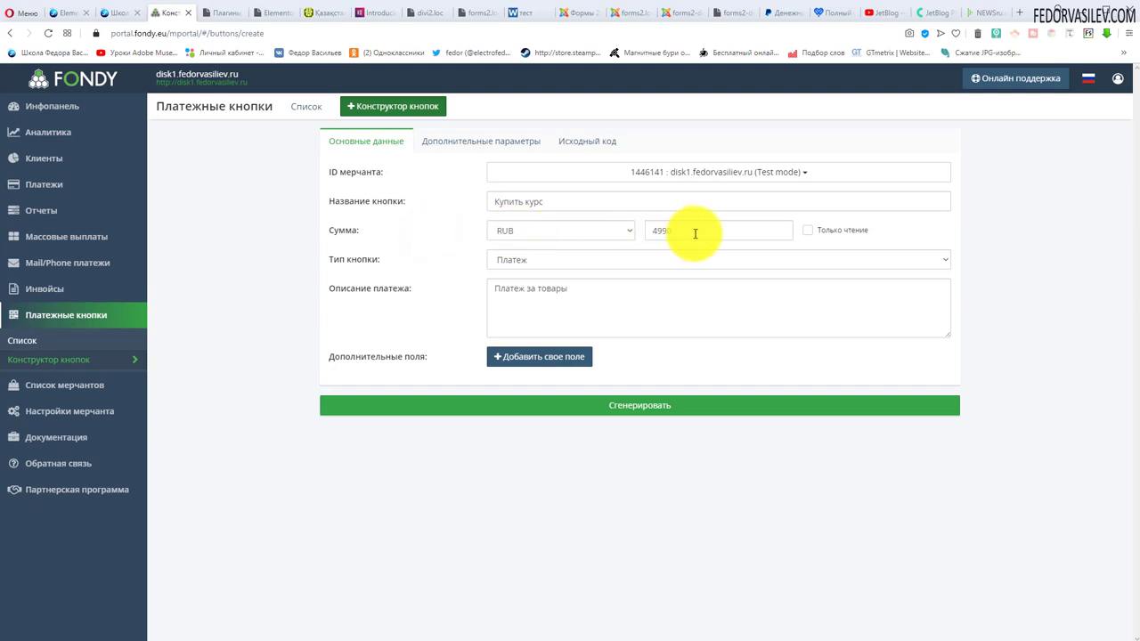
drag(692, 231, 654, 230)
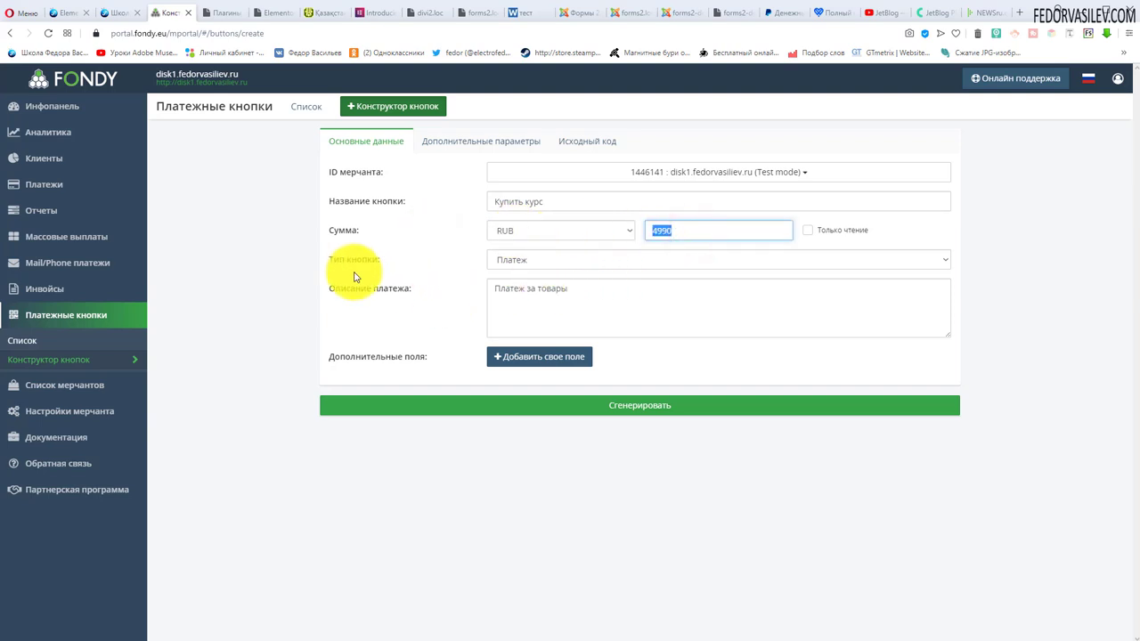
Set the button type to Регулярный платеж to view its subscription settings, and return it to Платеж.
click(508, 259)
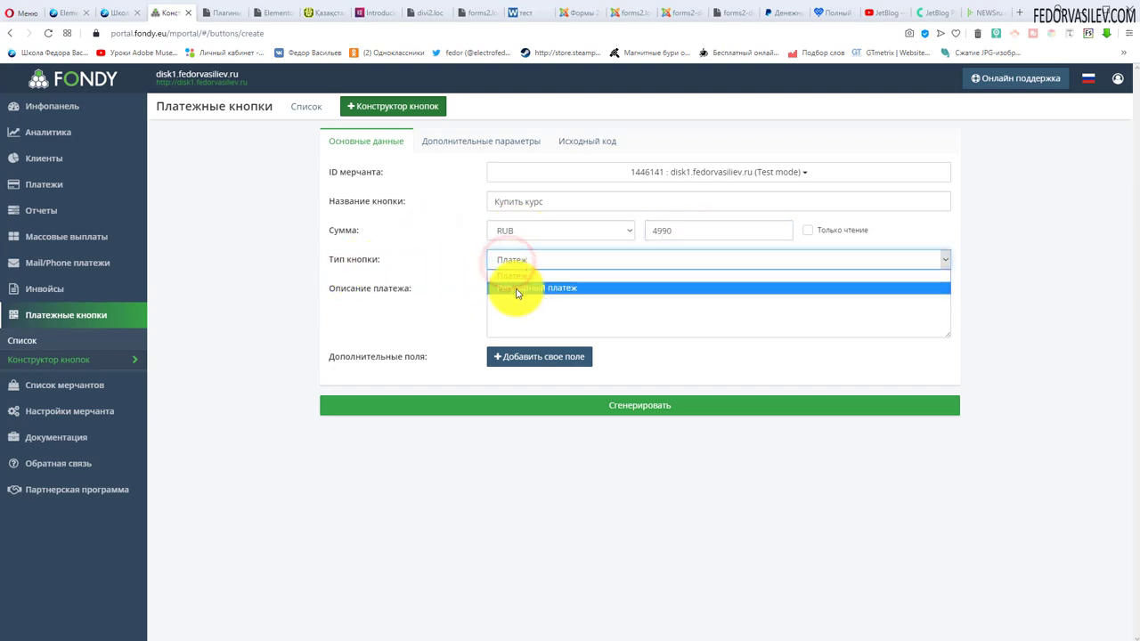
click(535, 288)
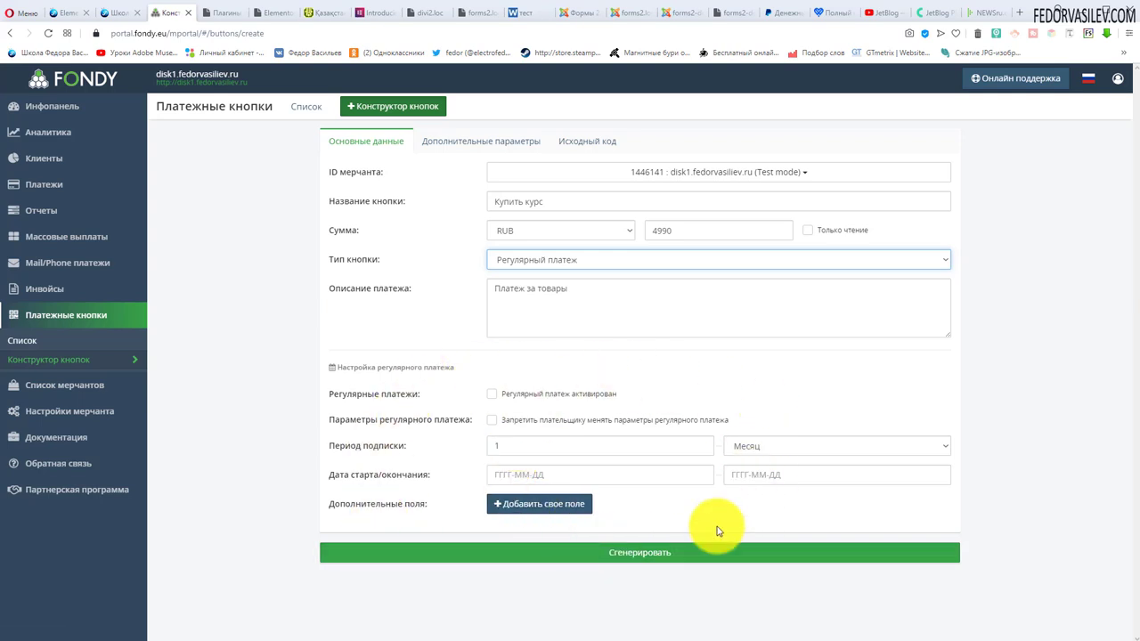
click(568, 257)
click(547, 273)
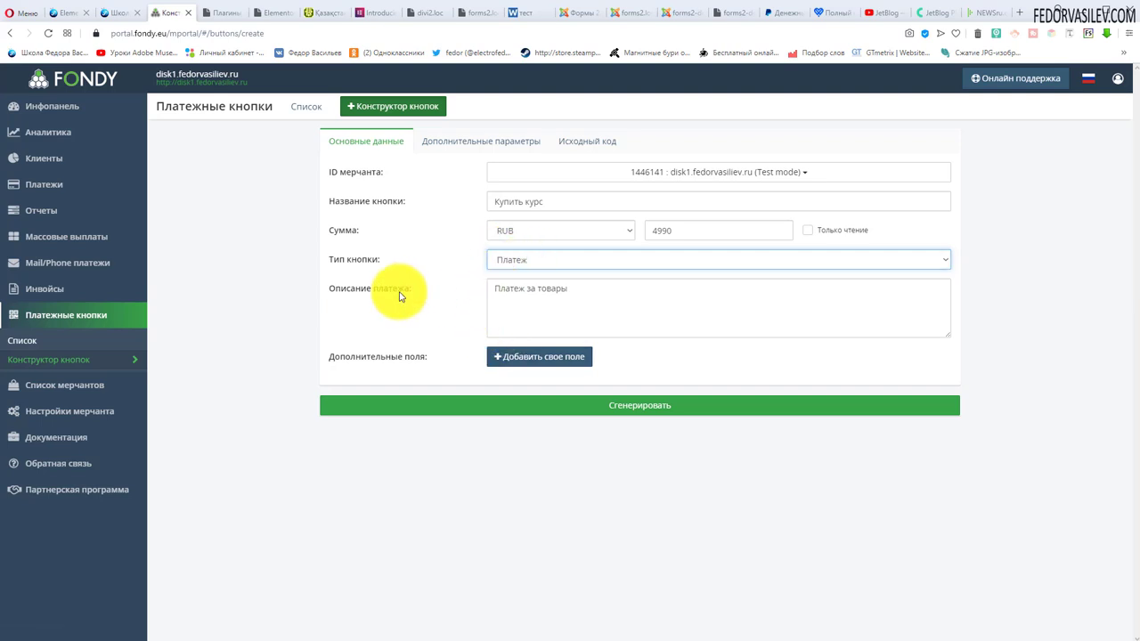
Highlight the payment description text to examine the Описание платежа field.
click(523, 299)
click(633, 294)
triple_click(632, 294)
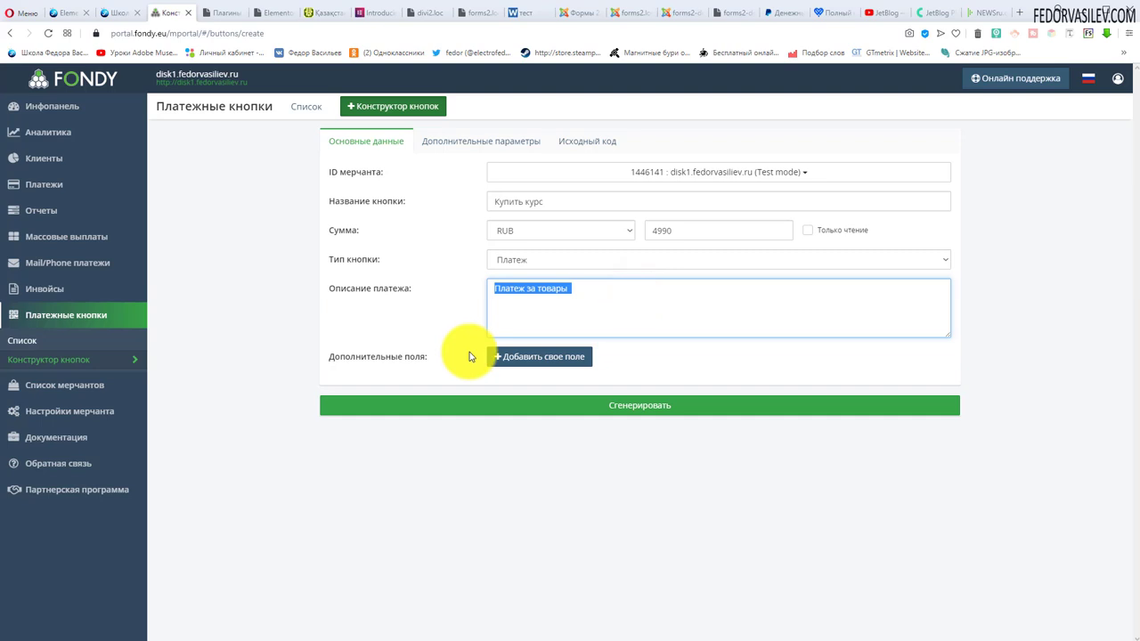
click(564, 306)
triple_click(601, 297)
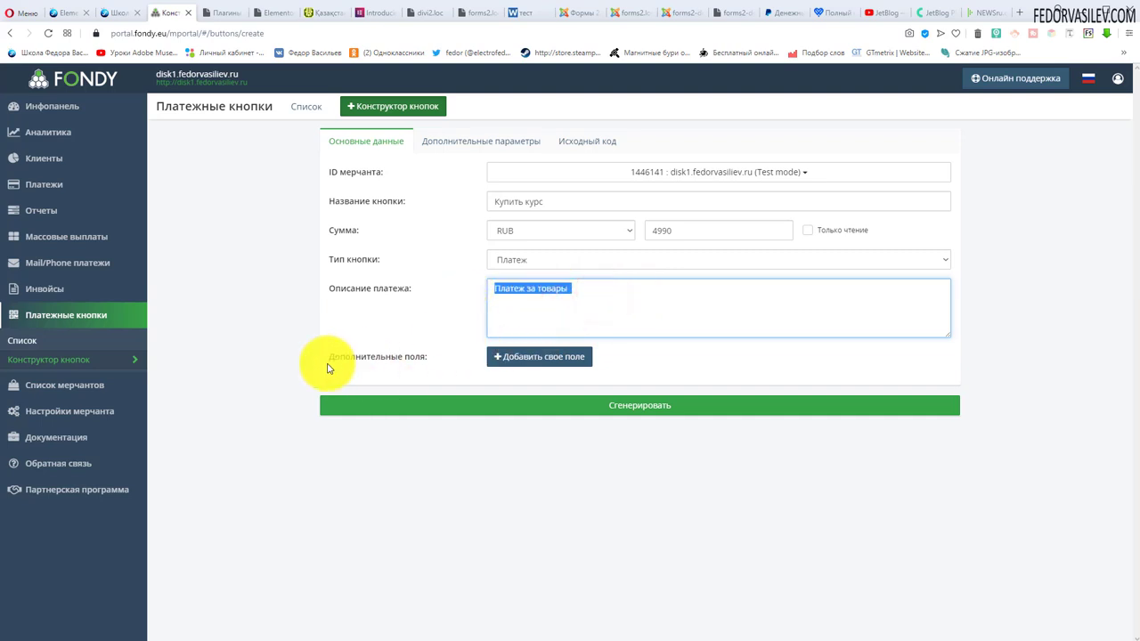
Examine the custom field's validation options, trying Адрес сайта and E-mail, and close the dialog without adding a field.
click(530, 359)
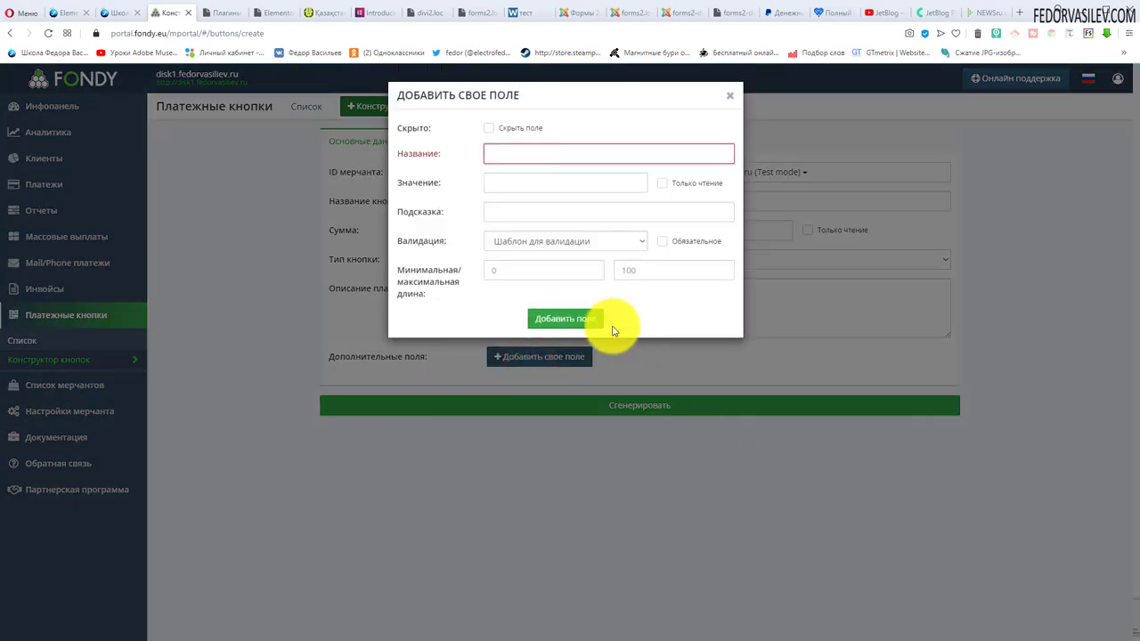
click(519, 252)
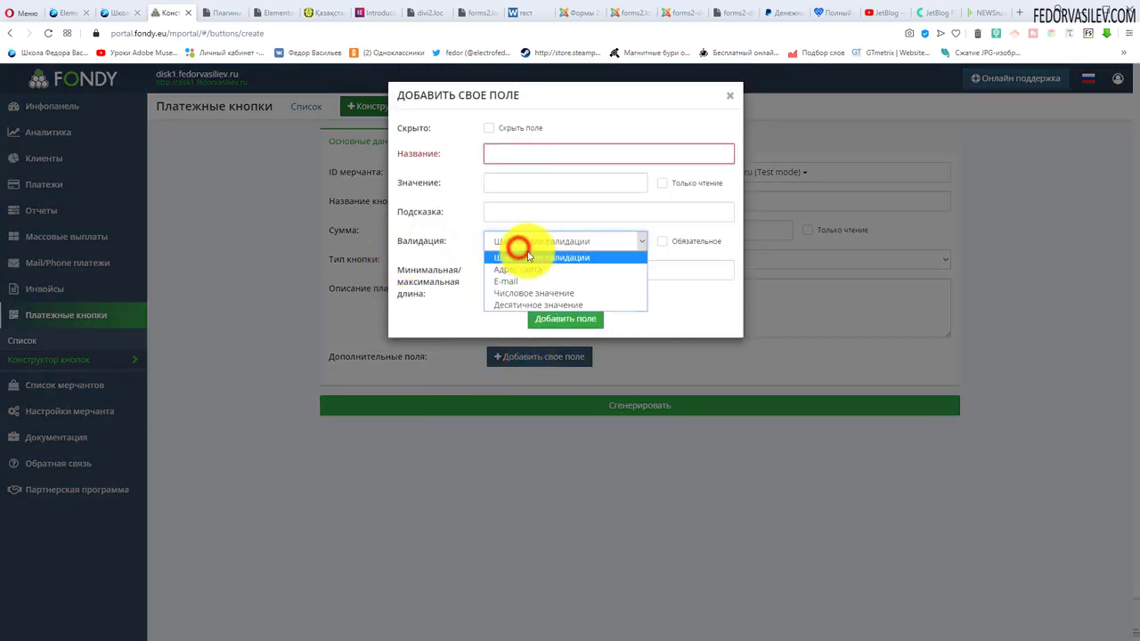
click(564, 269)
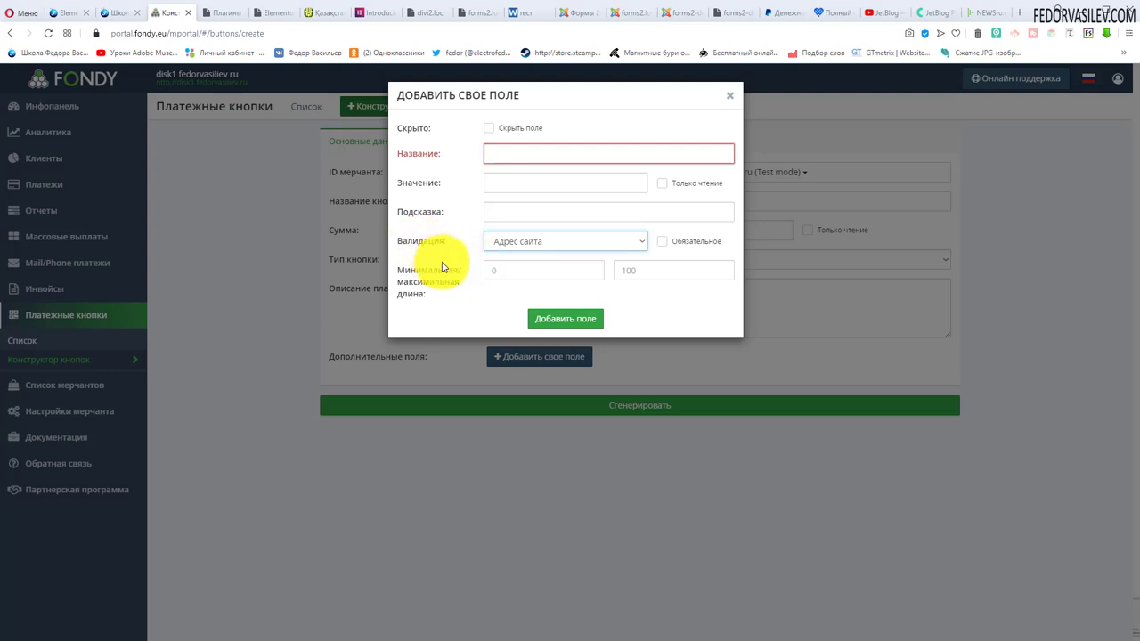
click(539, 240)
click(551, 281)
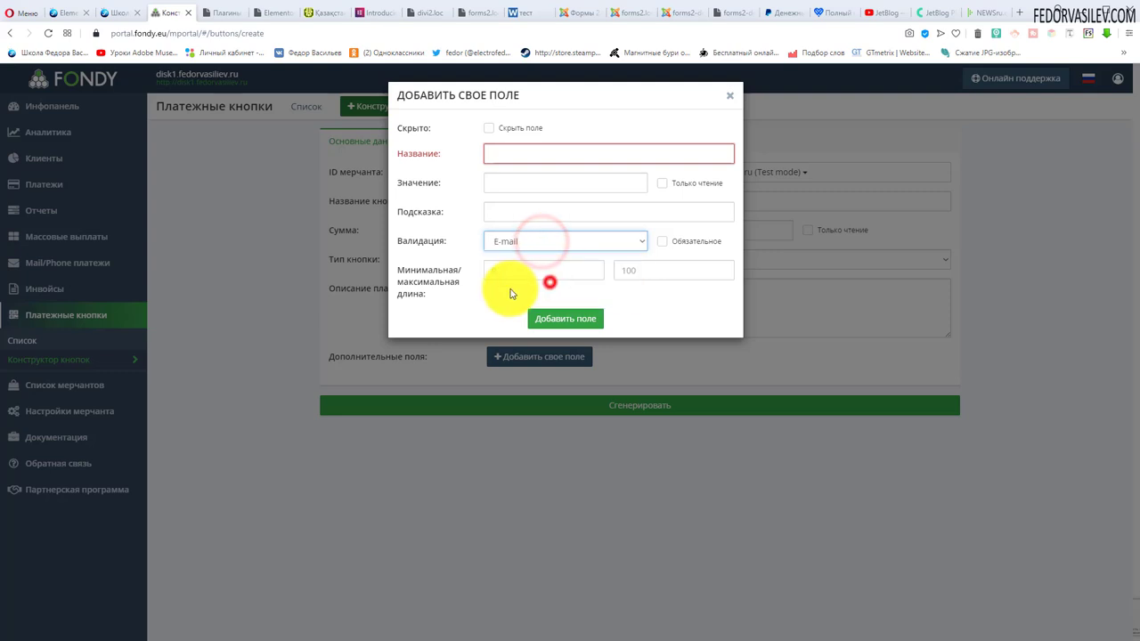
click(547, 241)
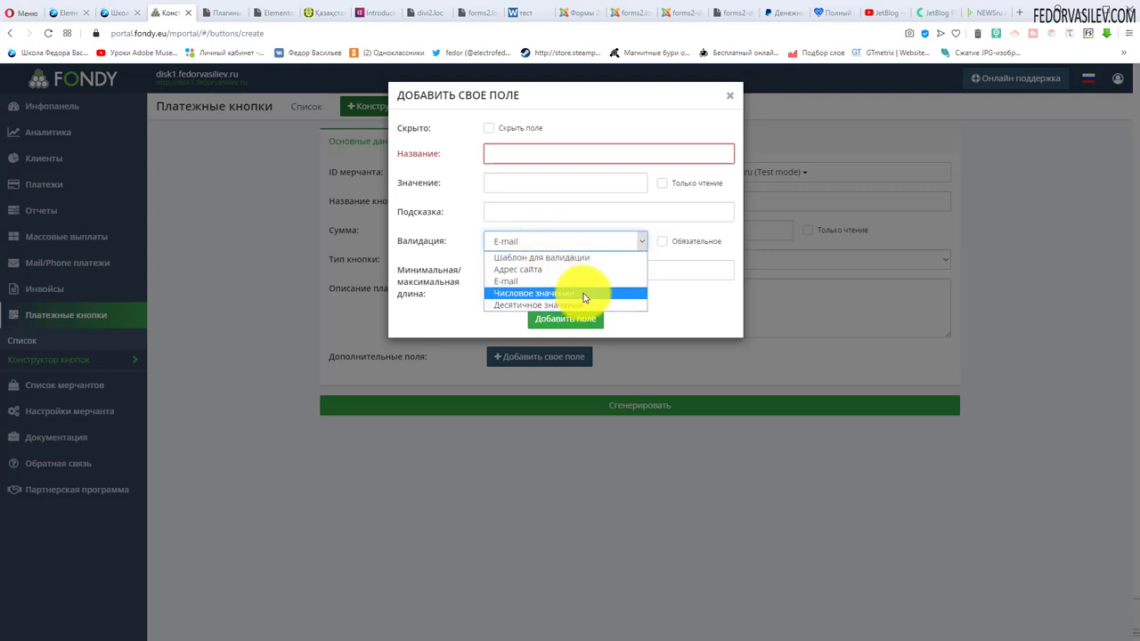
key(Escape)
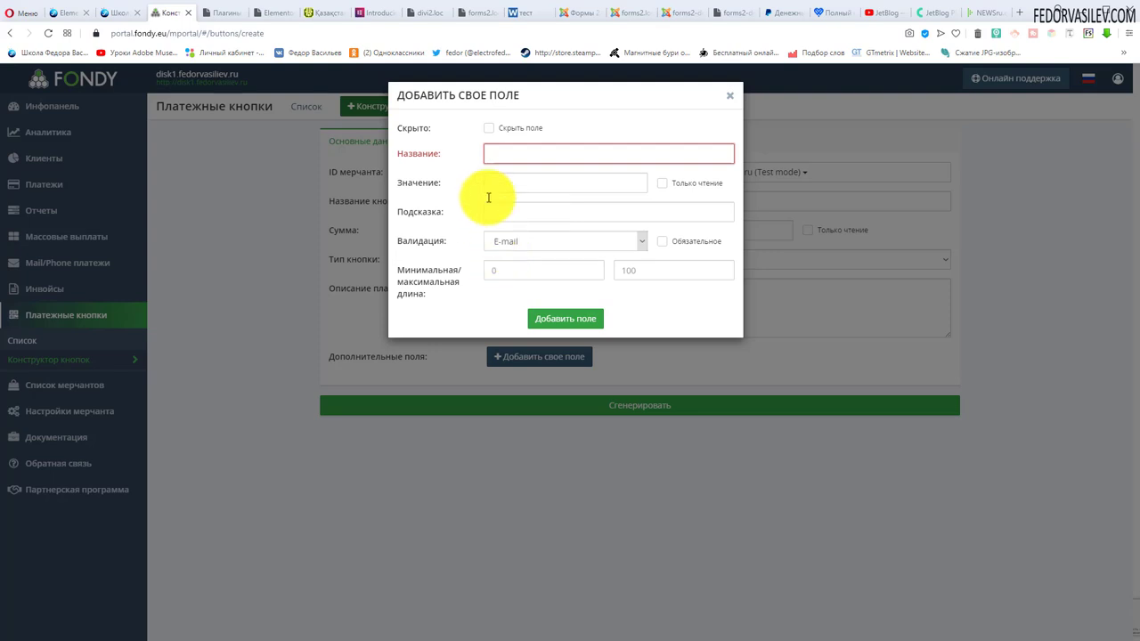
click(731, 98)
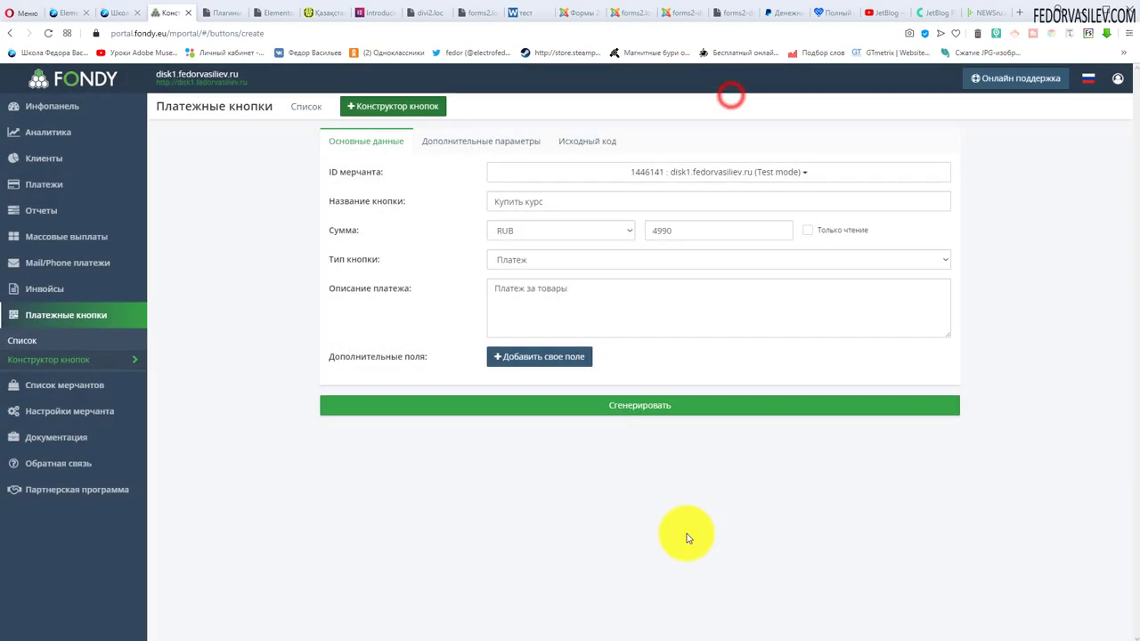
Review the button language choices in the additional parameters, keep Русский, and generate the payment button.
click(475, 147)
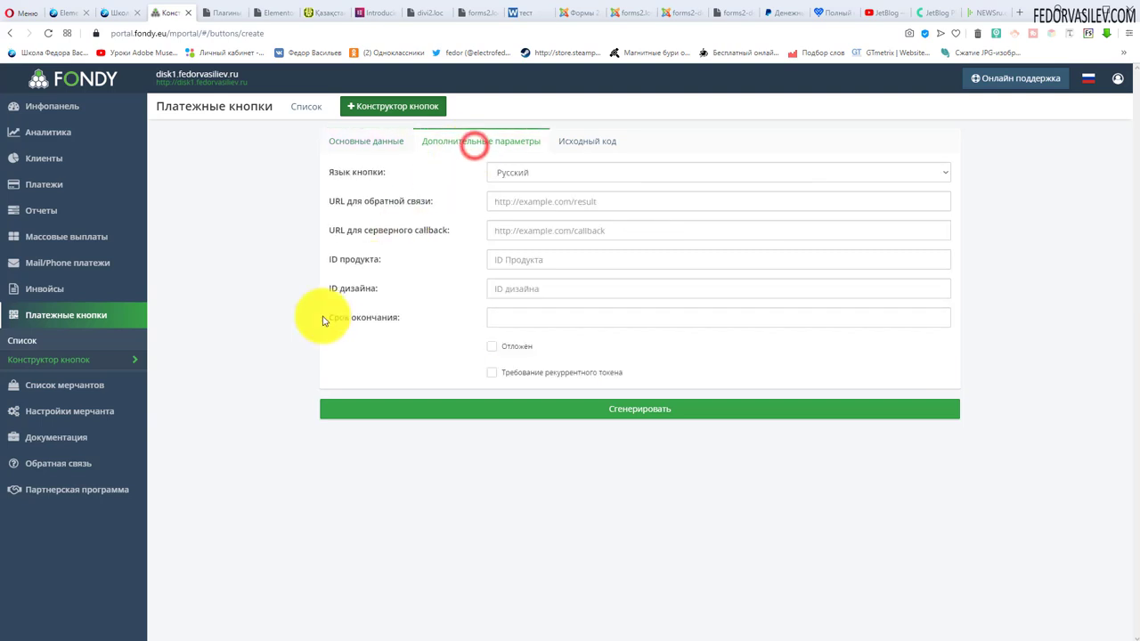
click(533, 172)
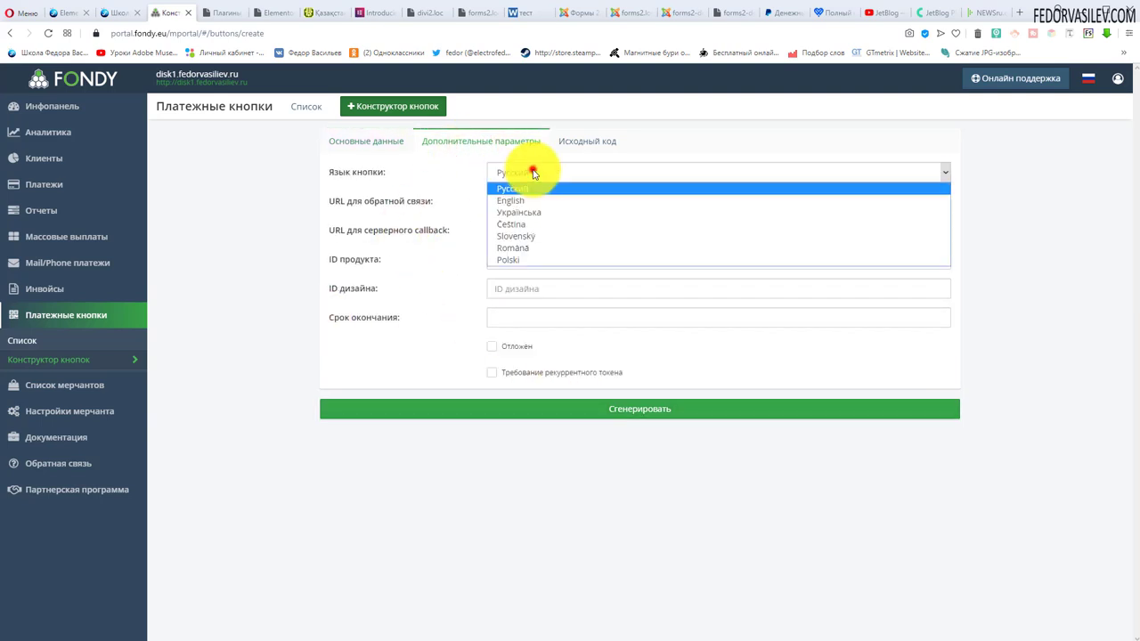
click(454, 173)
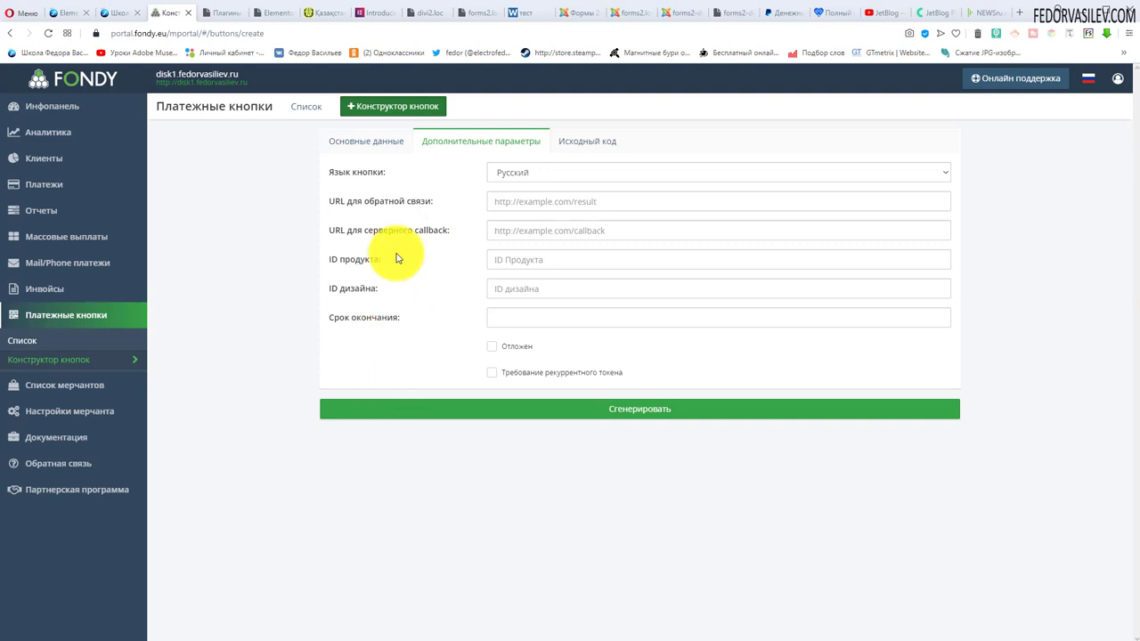
click(636, 412)
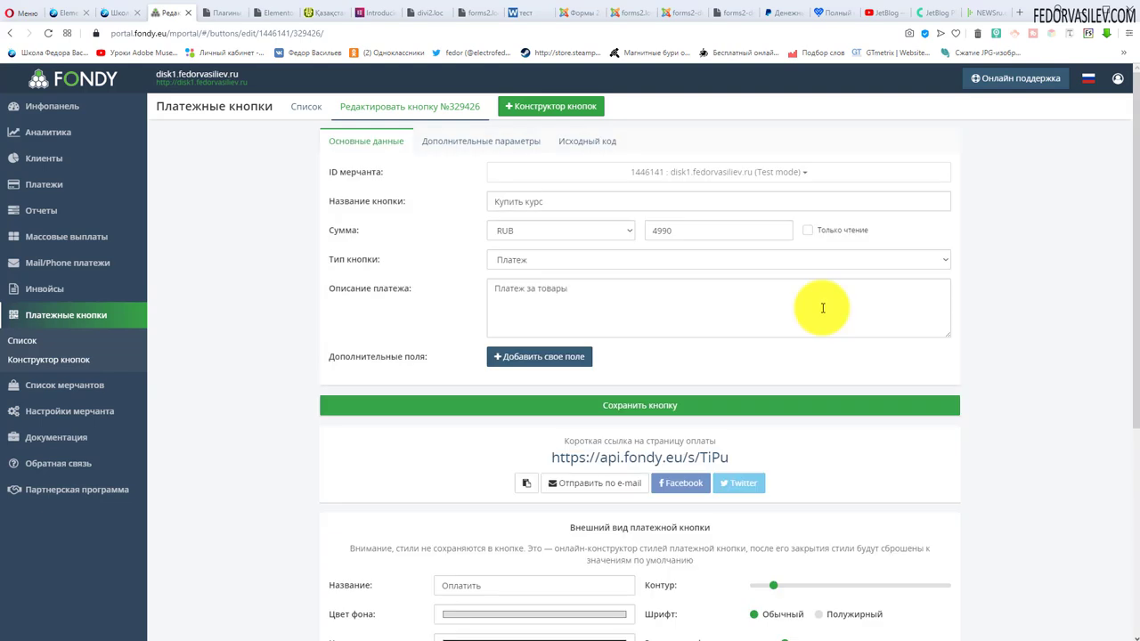
Examine the generated button's short payment link, appearance settings, preview and source code.
scroll(546, 350, down, 2)
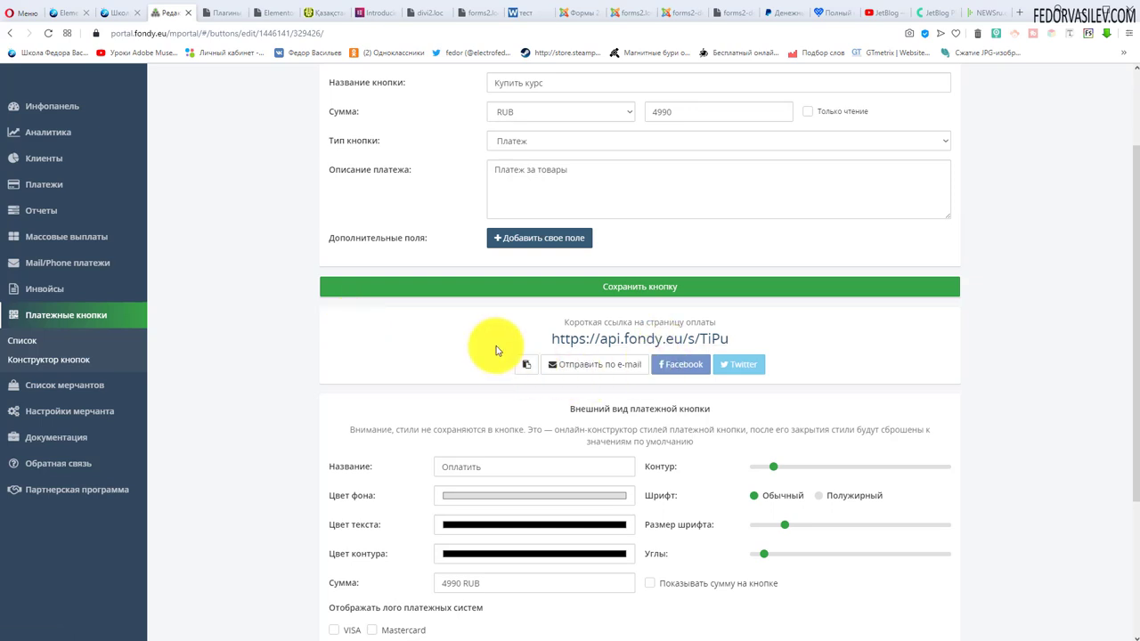
scroll(497, 350, down, 2)
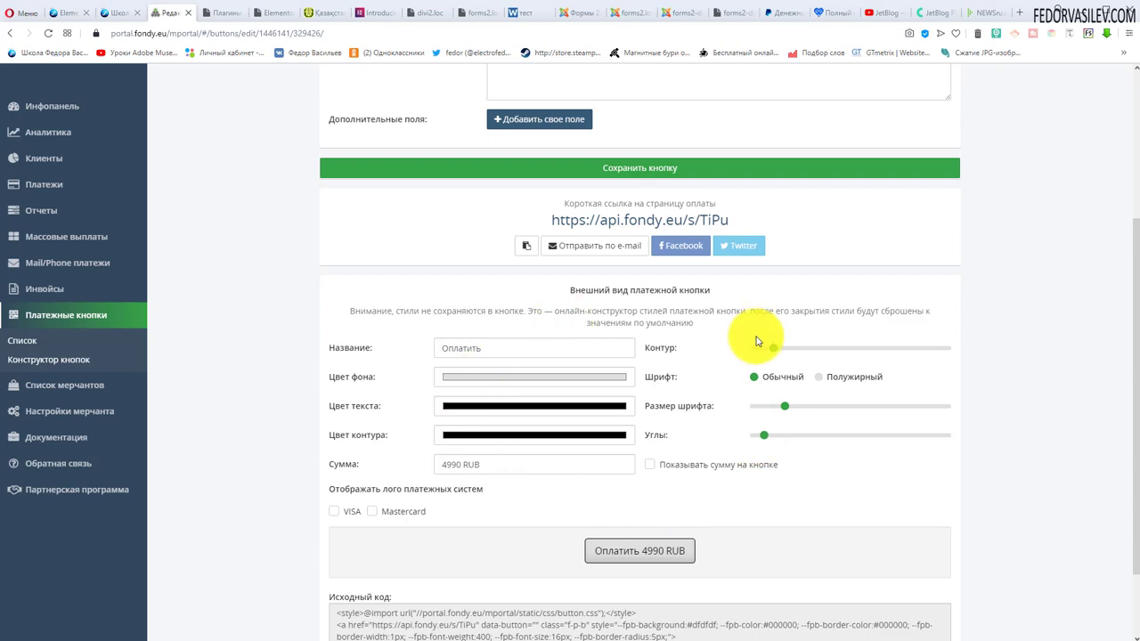
scroll(756, 341, down, 1)
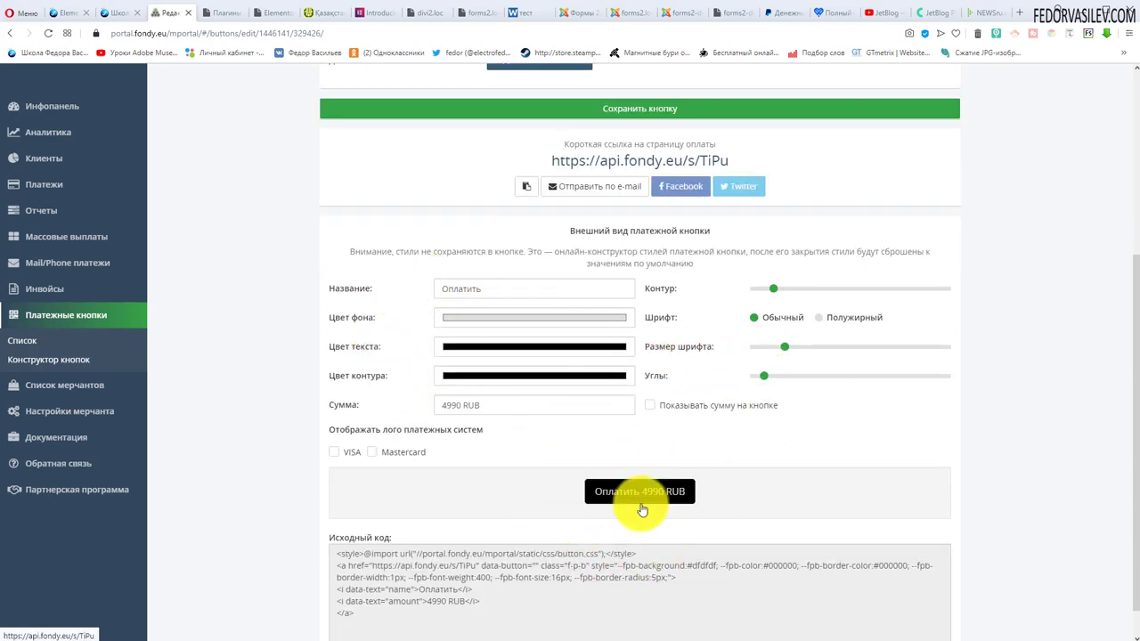
scroll(590, 544, down, 1)
click(371, 582)
scroll(496, 447, up, 6)
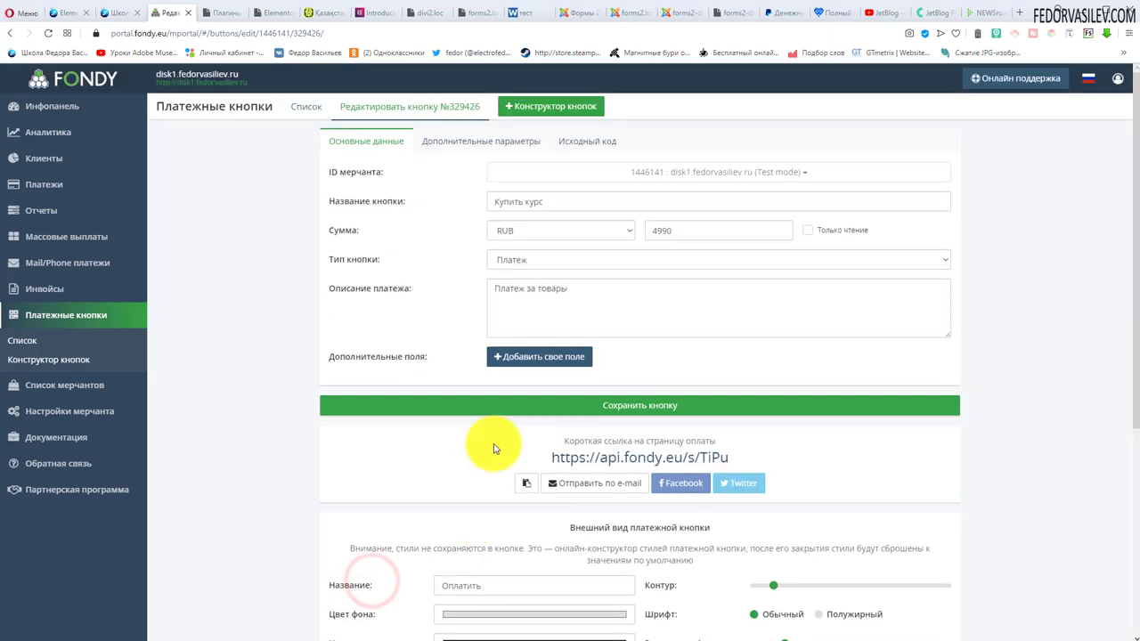
scroll(338, 330, down, 3)
scroll(598, 412, up, 3)
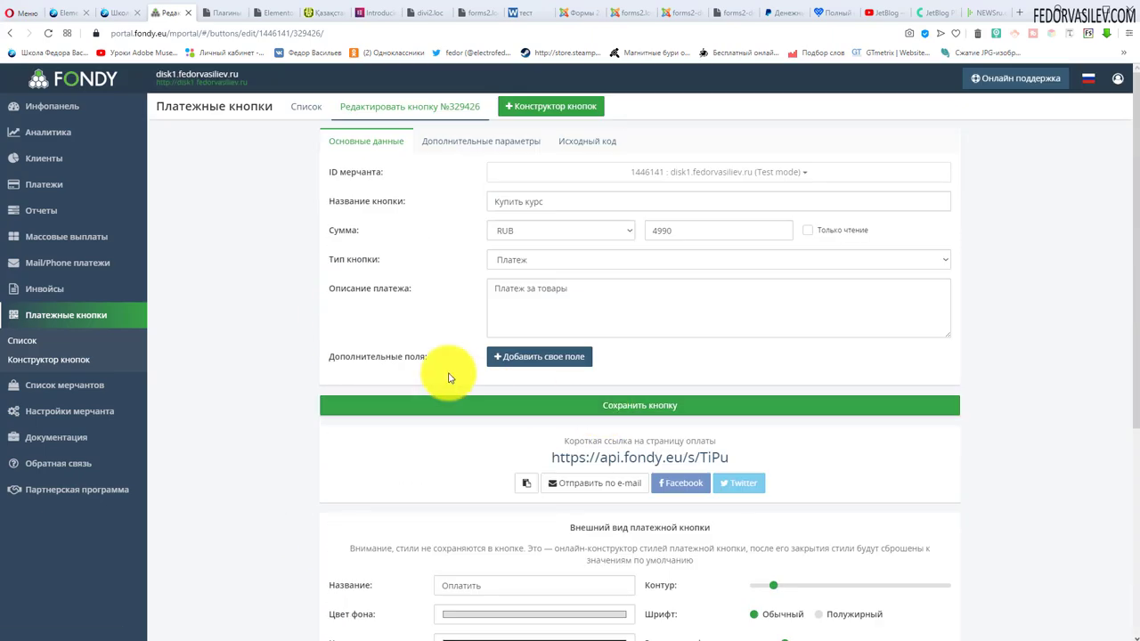
scroll(427, 356, down, 2)
Switch to the sales page and look over the купить button of the first product under Продукция.
click(115, 13)
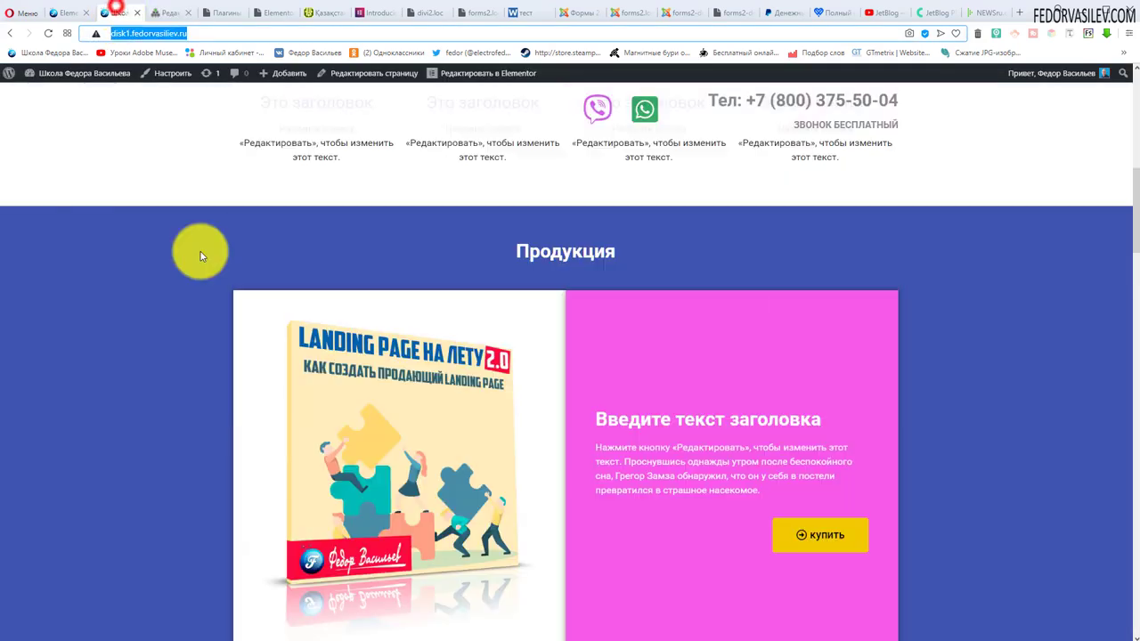
scroll(194, 258, up, 7)
scroll(195, 245, down, 8)
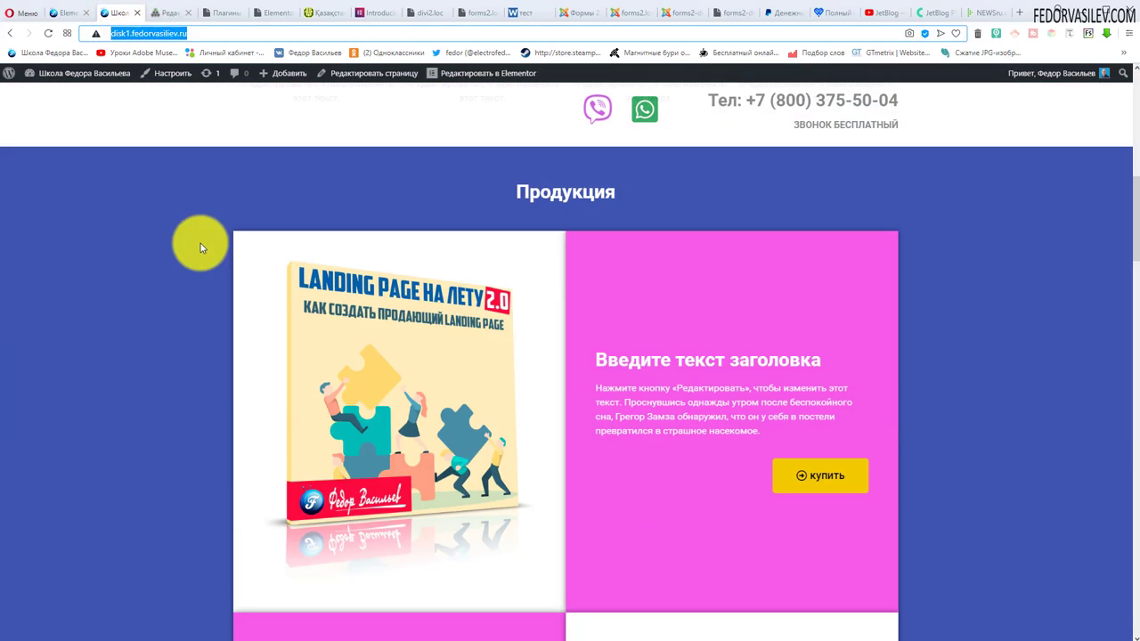
scroll(200, 242, down, 2)
scroll(200, 239, up, 1)
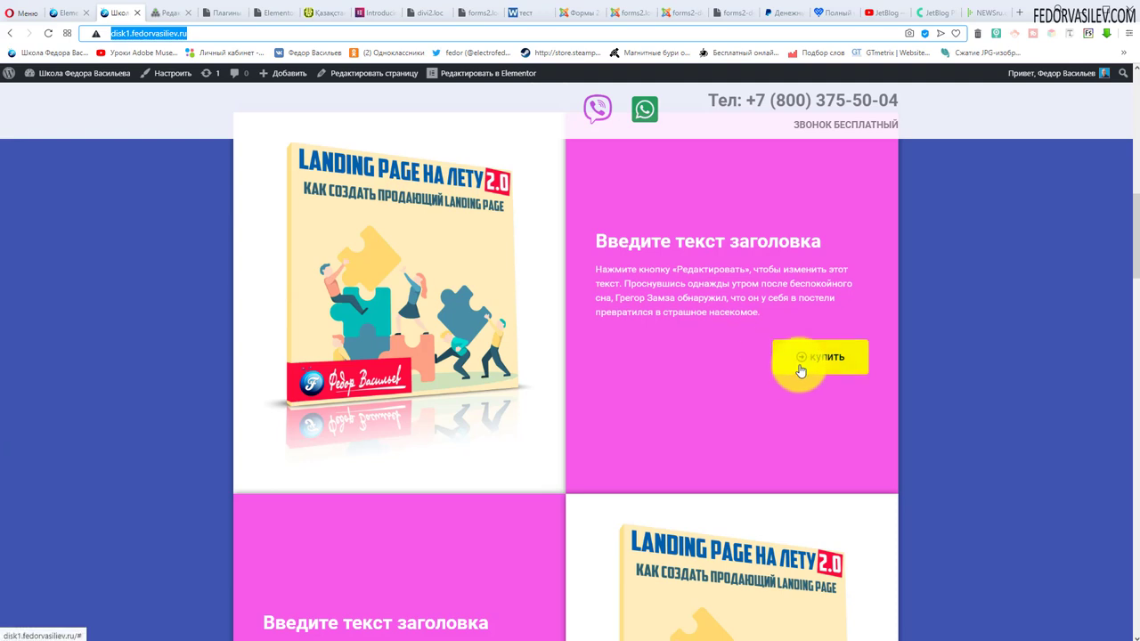
Return to the Fondy portal, open the short payment link to inspect the checkout page's amount and site name, and close that page.
click(166, 12)
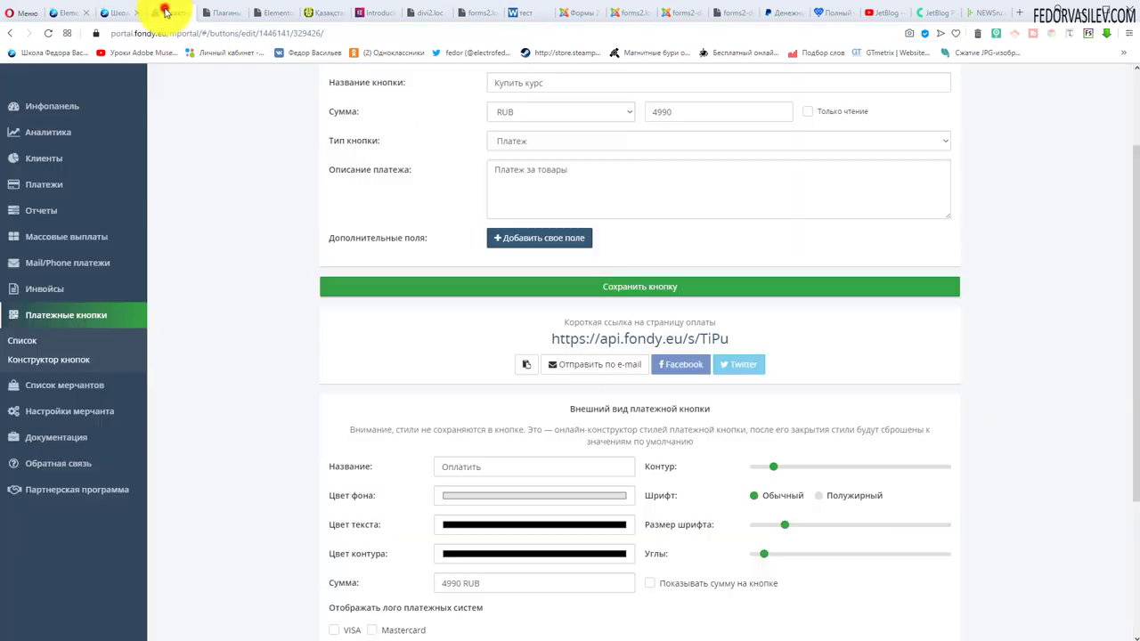
click(589, 339)
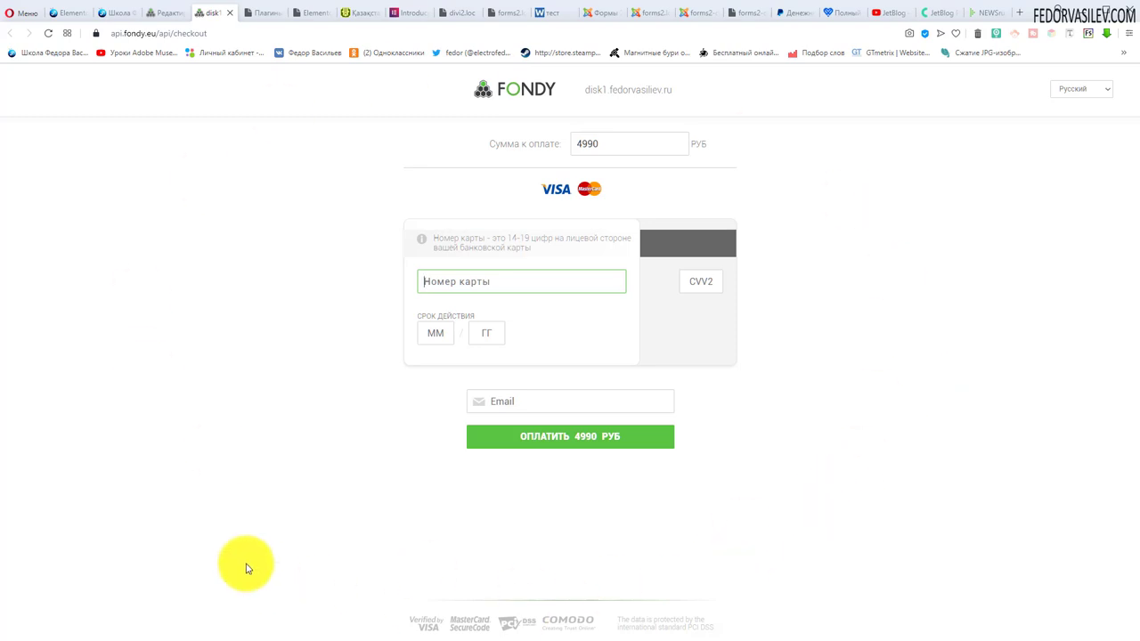
click(606, 143)
click(703, 255)
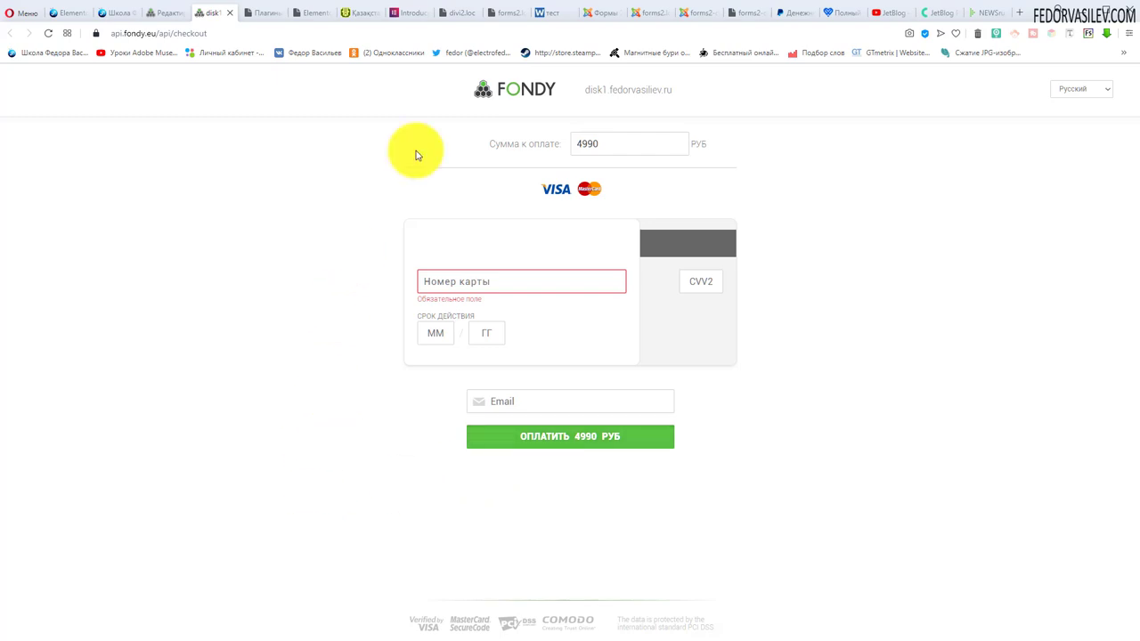
drag(686, 87, 638, 92)
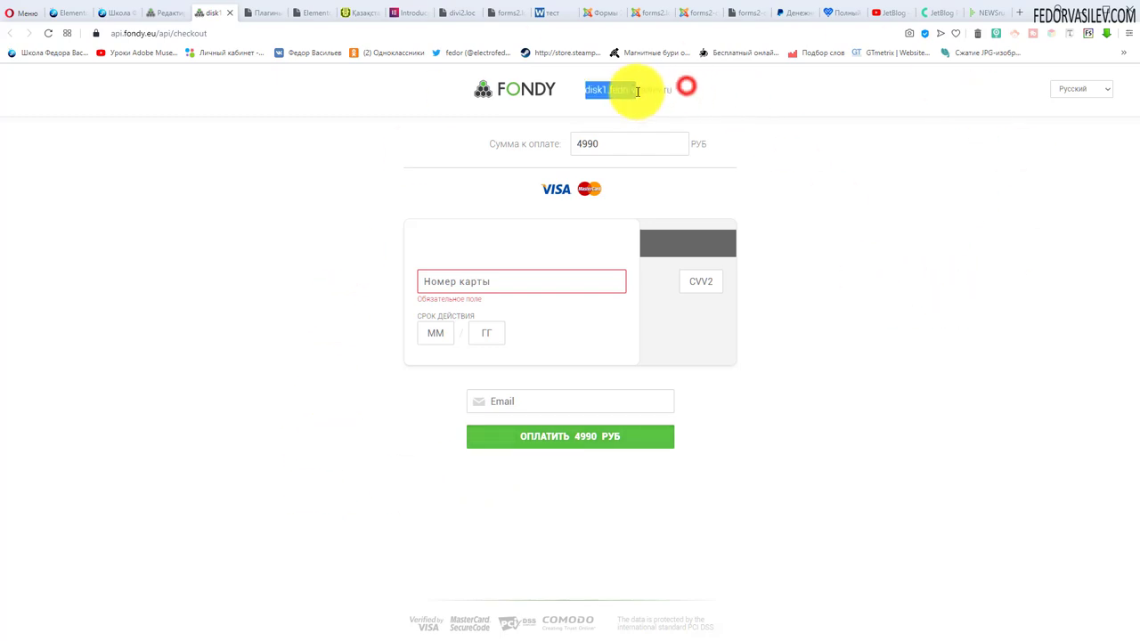
click(677, 94)
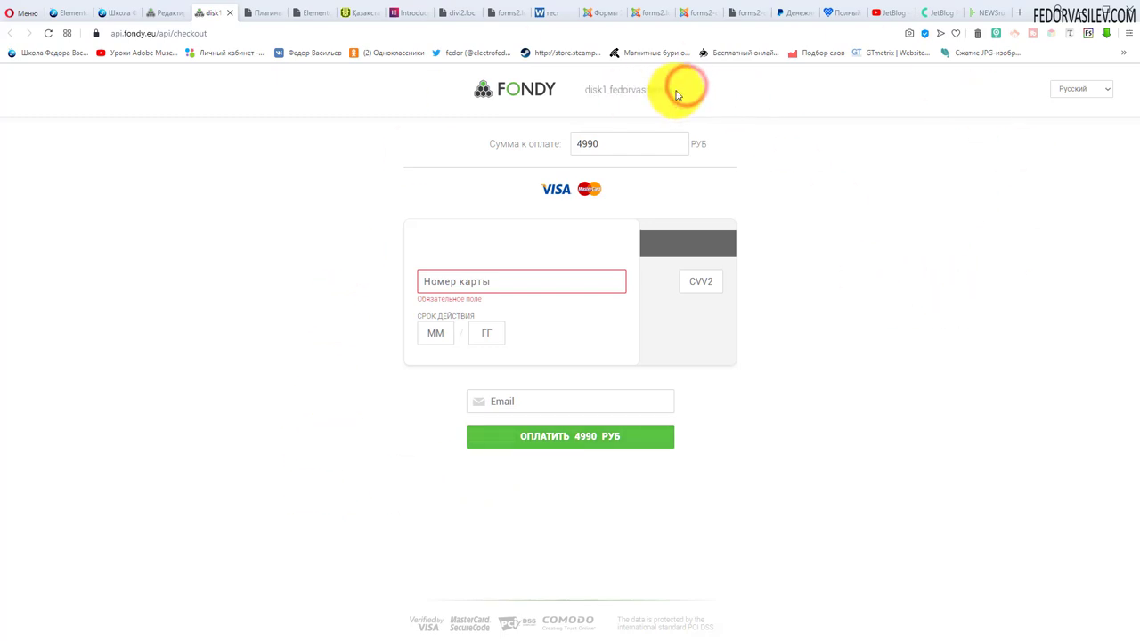
click(961, 237)
key(ctrl+w)
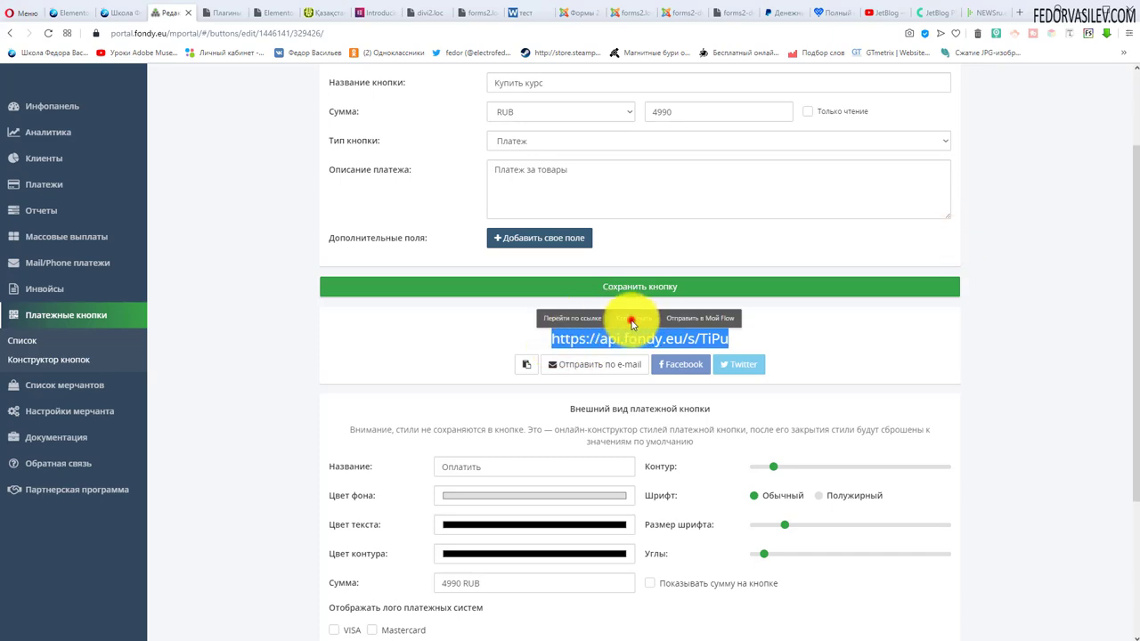
click(623, 318)
click(58, 12)
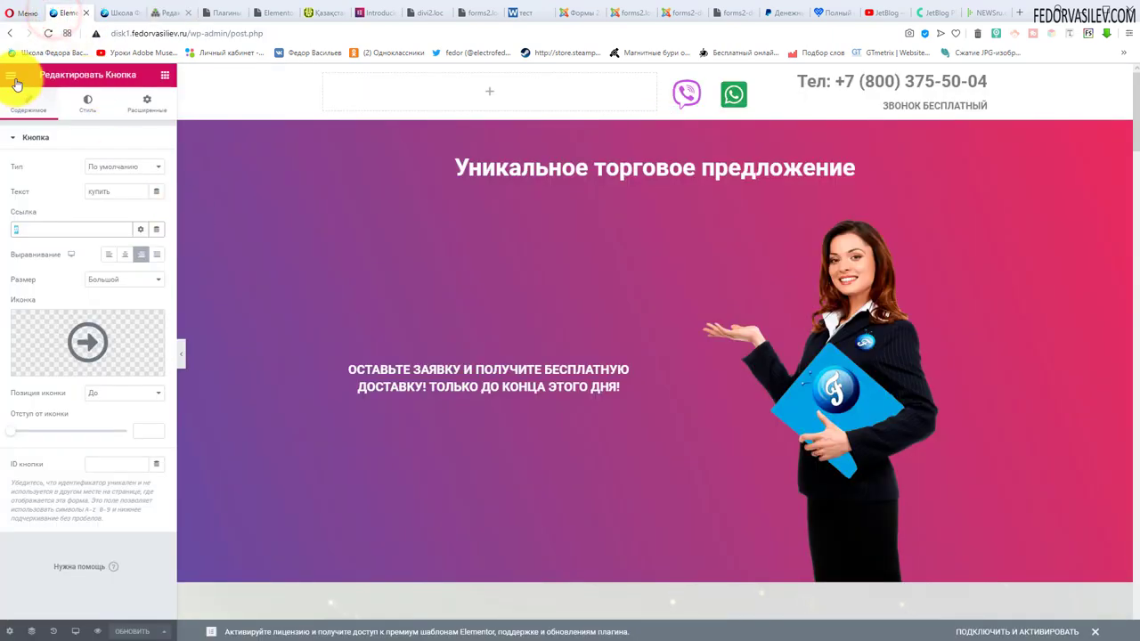
scroll(471, 300, down, 5)
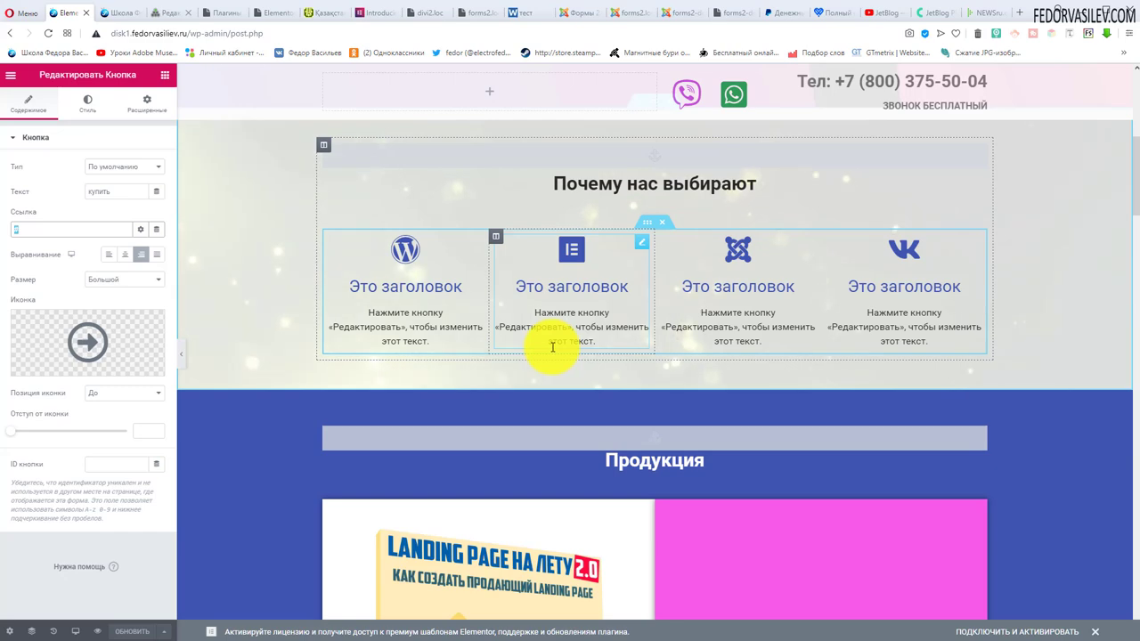
scroll(565, 338, down, 4)
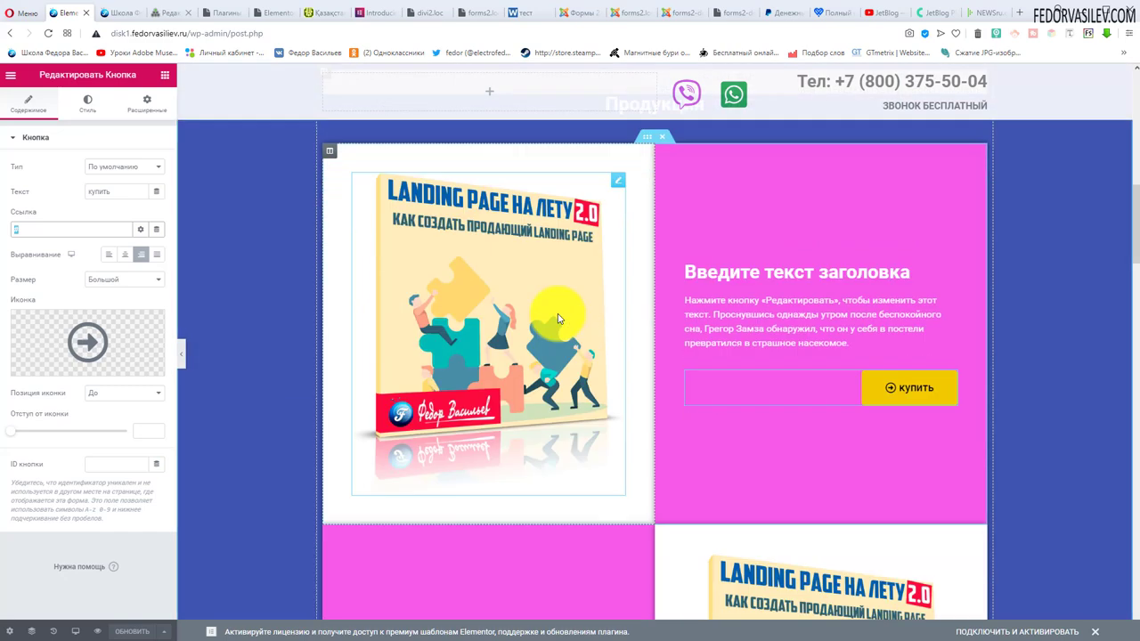
scroll(922, 393, down, 6)
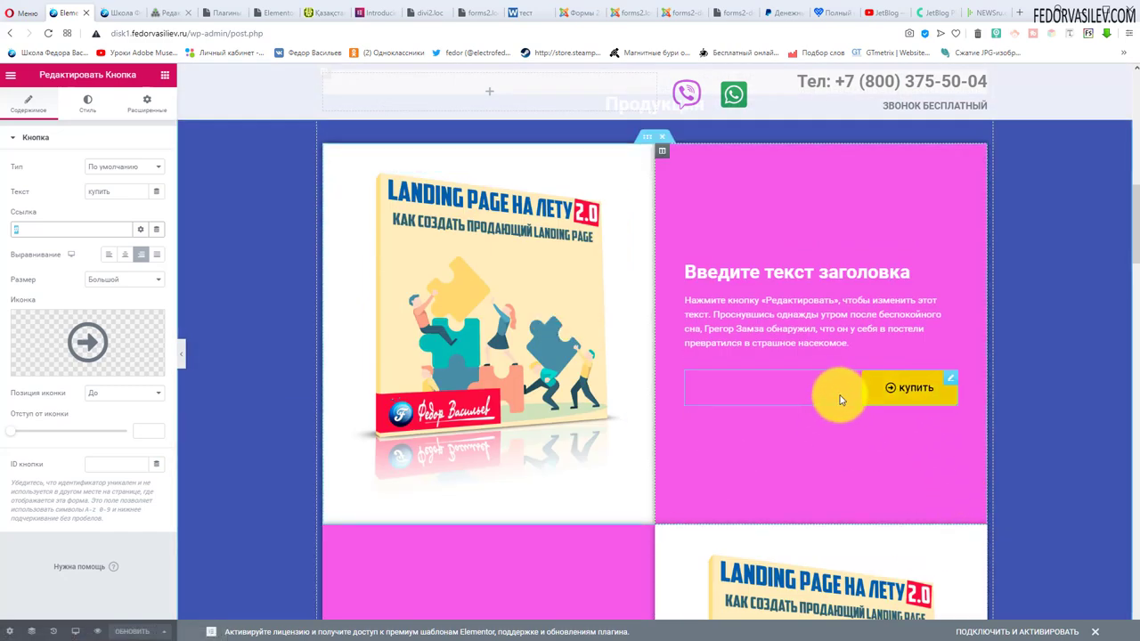
scroll(508, 374, up, 4)
scroll(579, 441, up, 3)
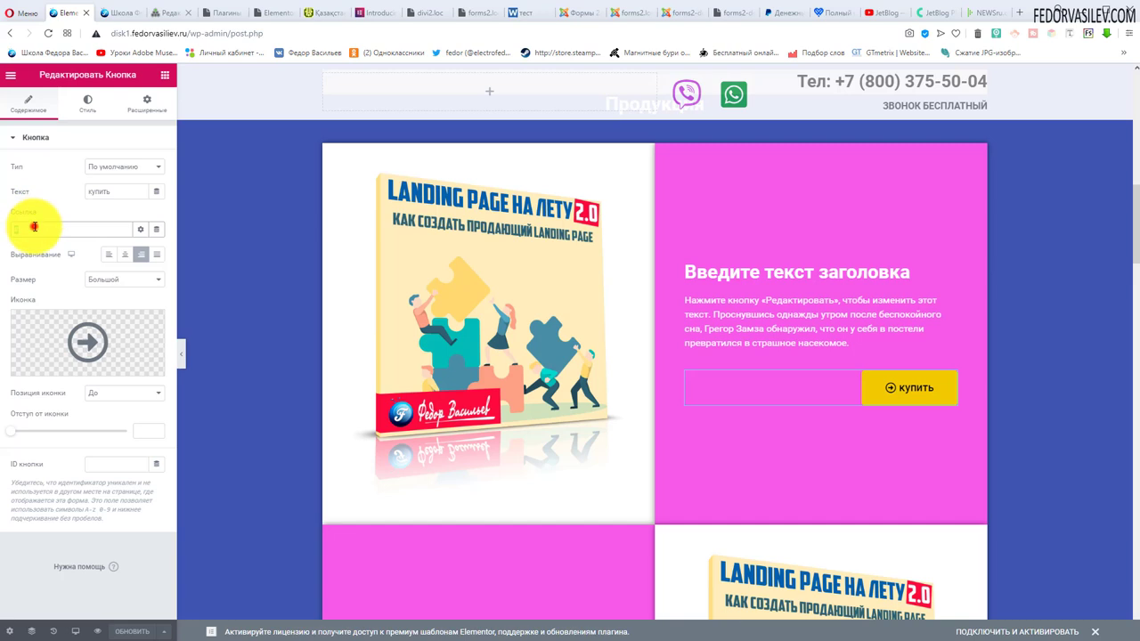
right_click(30, 230)
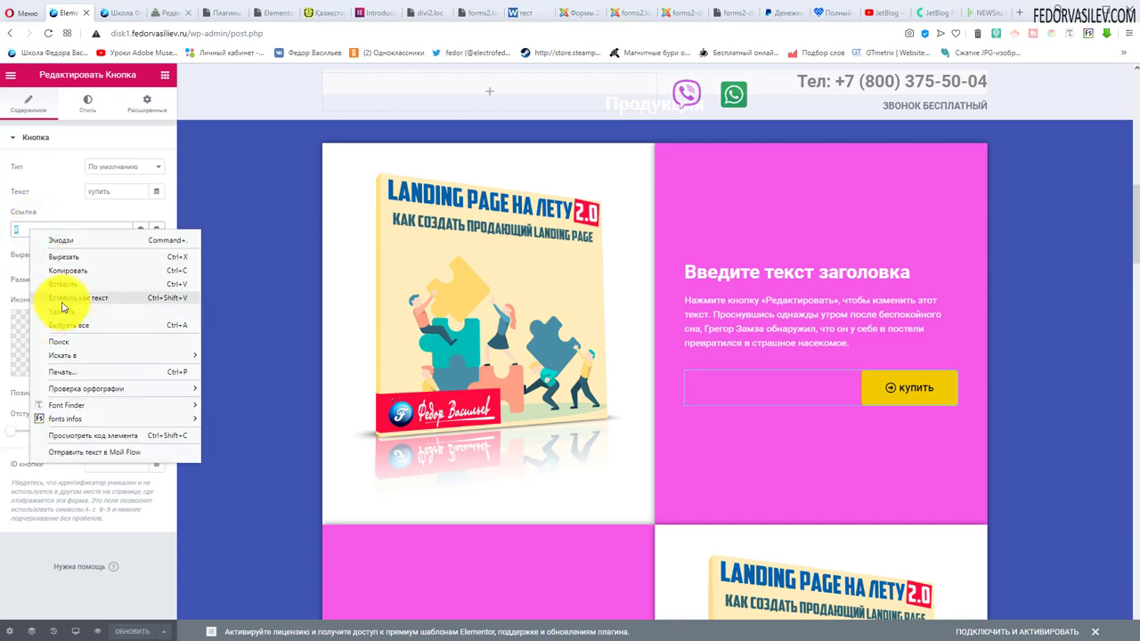
click(64, 298)
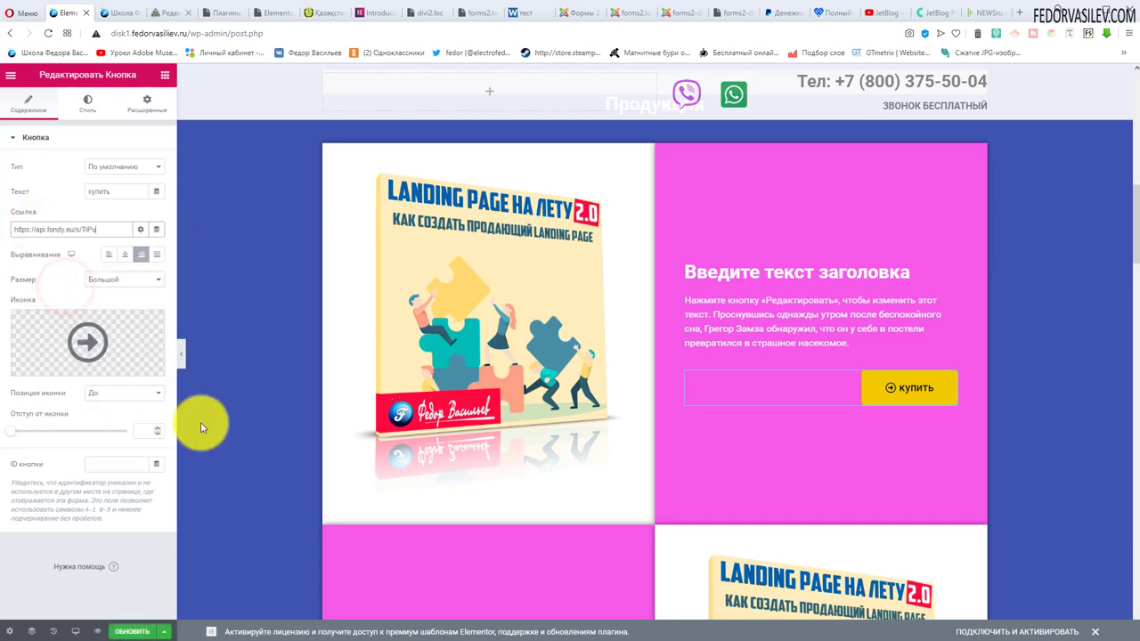
Set the купить button's link to open in a new window and update the page.
click(139, 230)
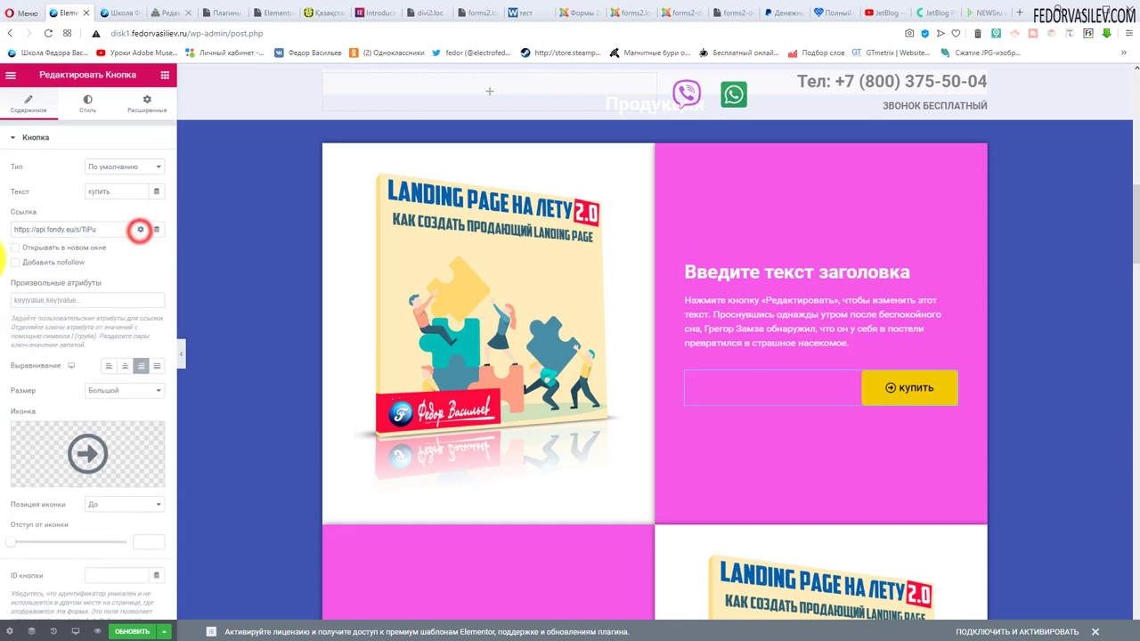
click(16, 248)
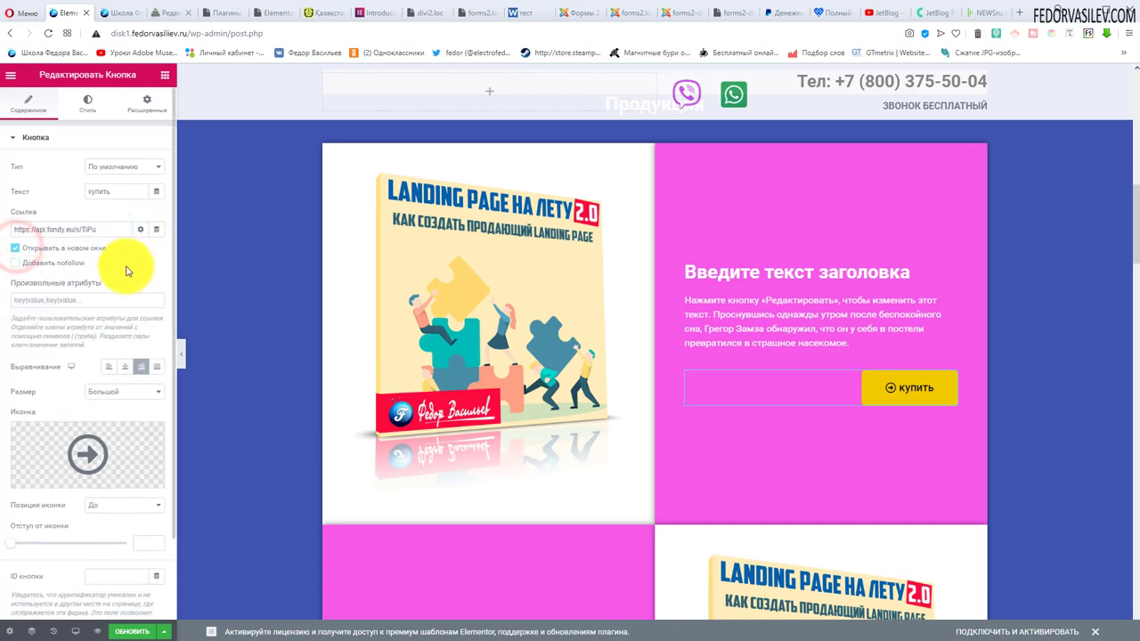
click(119, 630)
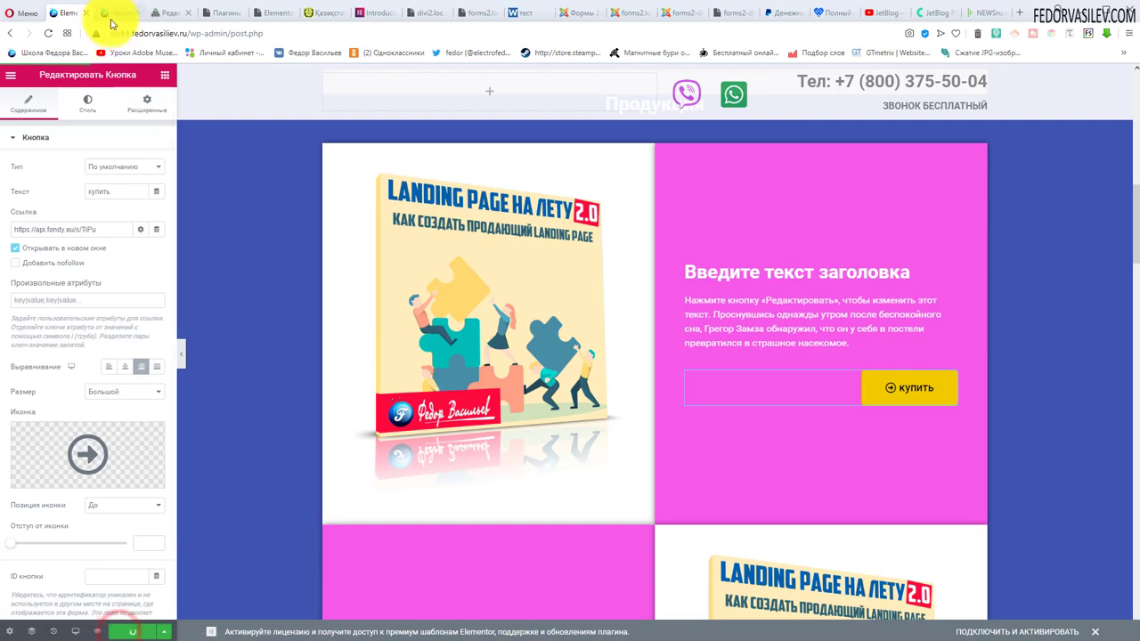
Reload the live sales page, test the купить button under Продукция, and close the Fondy checkout page it opens.
click(113, 14)
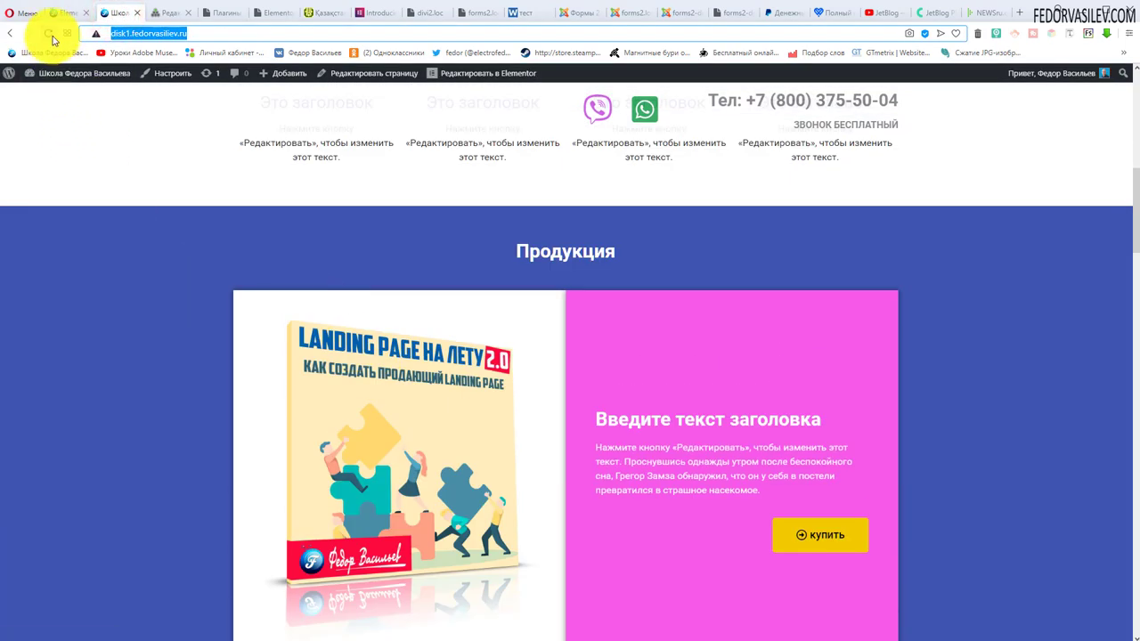
click(50, 33)
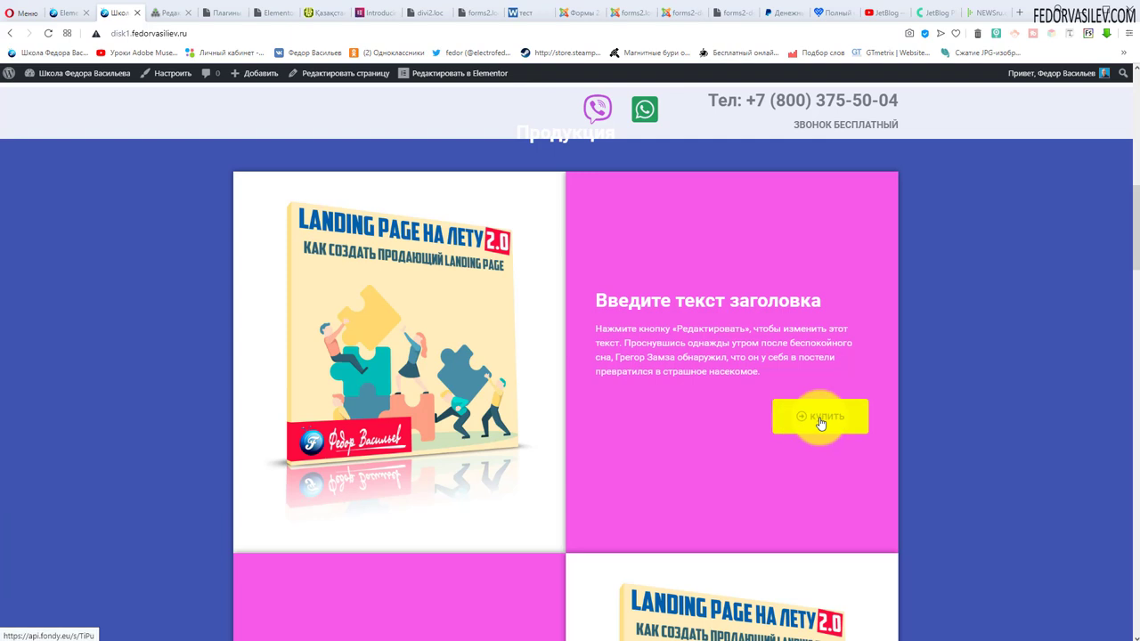
click(820, 420)
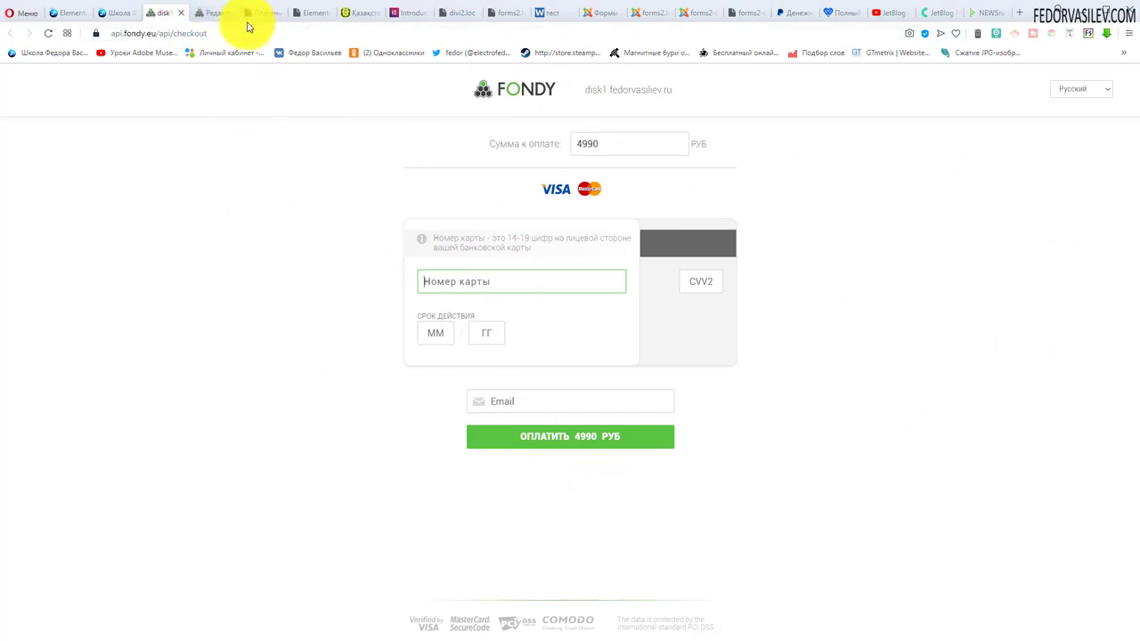
click(110, 13)
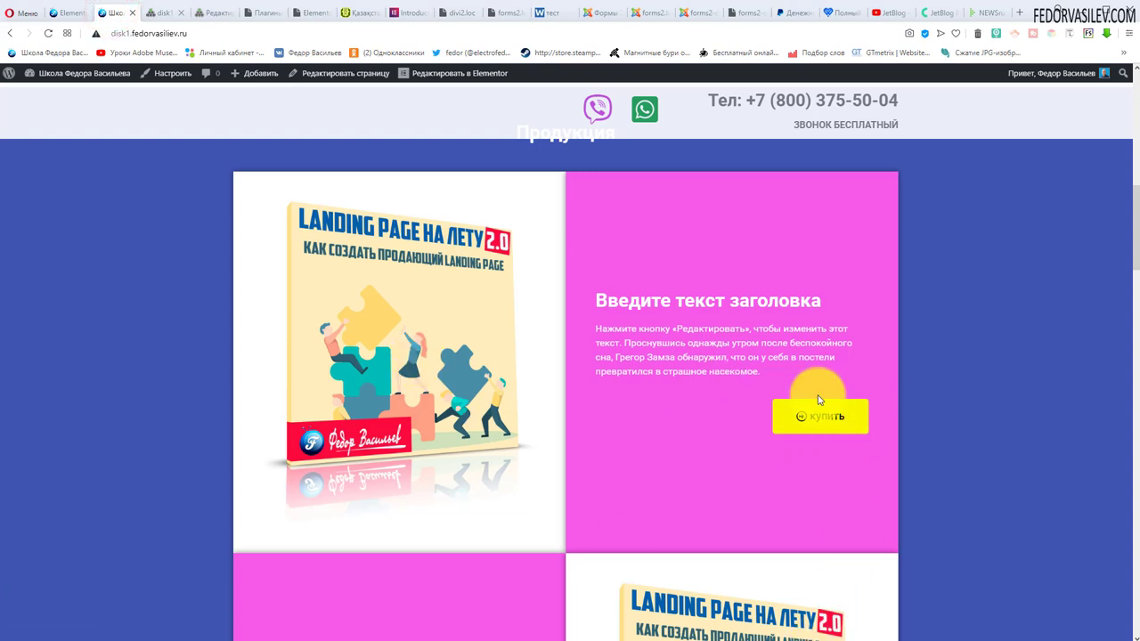
click(170, 14)
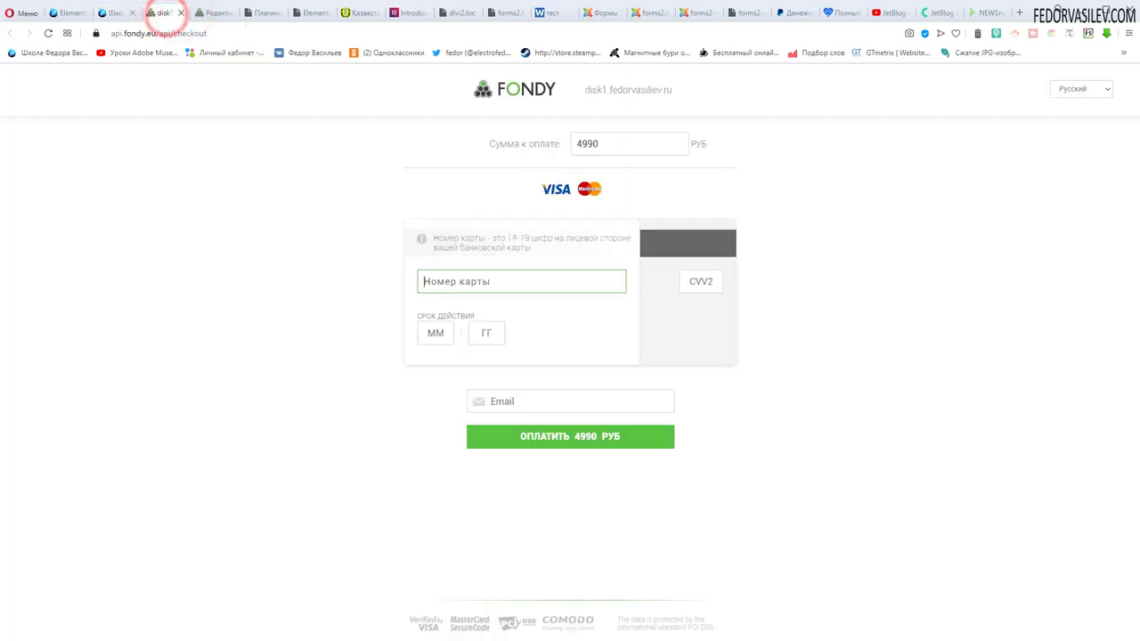
middle_click(165, 15)
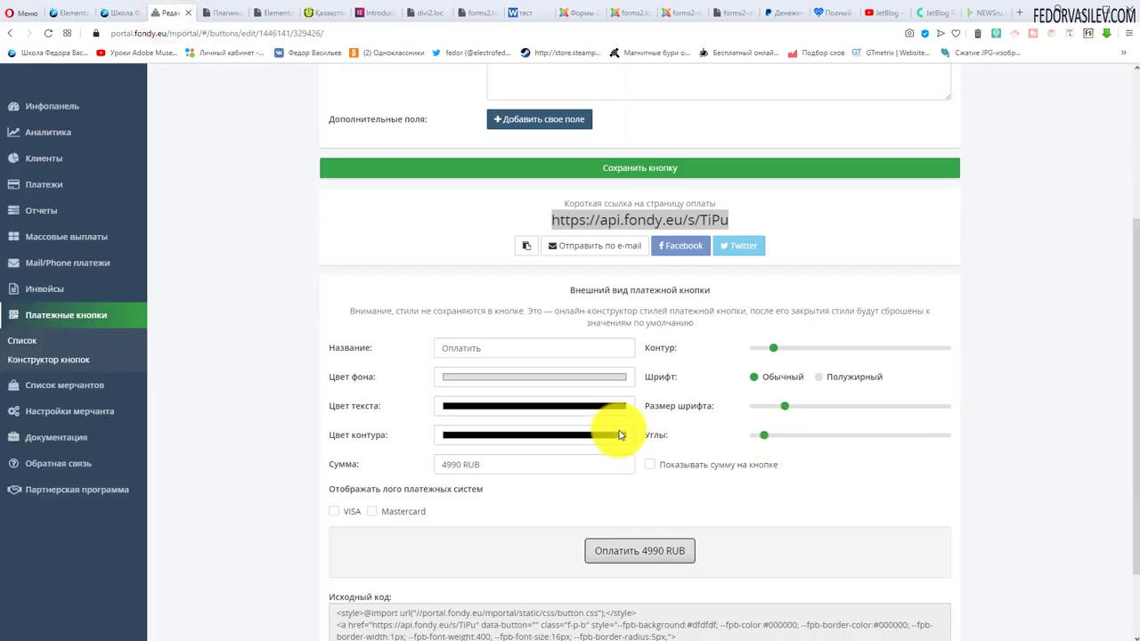
Set the payment button's name to "Купить курс" in the appearance settings of the Fondy button editor.
double_click(504, 348)
text(Купить курс)
scroll(445, 338, down, 1)
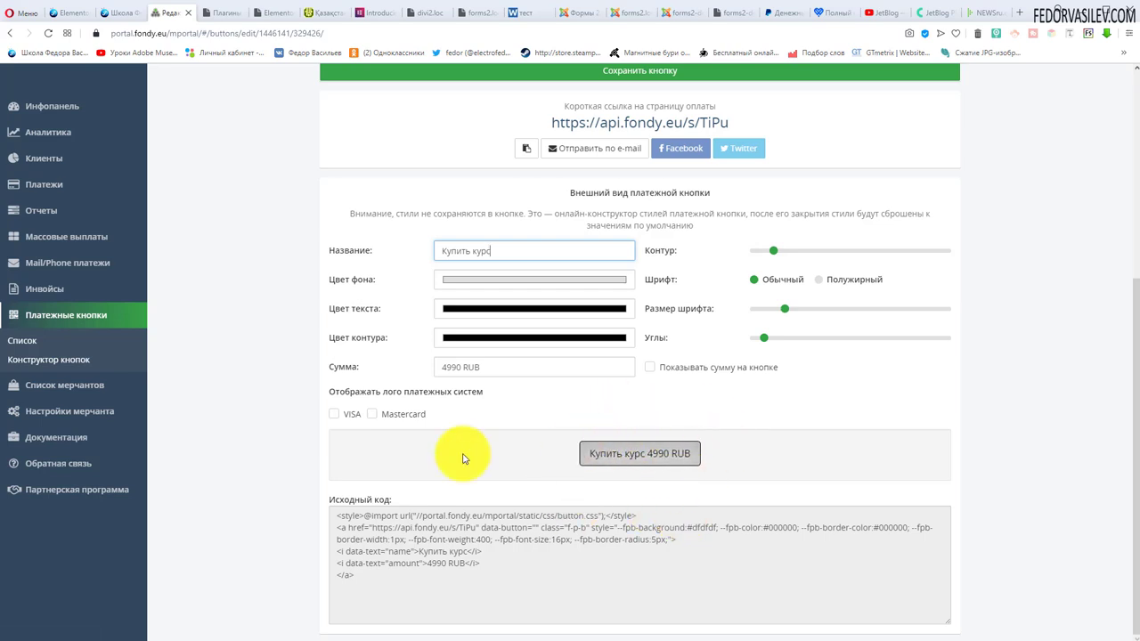
Set both the background colour and the outline colour of the payment button to yellow.
click(558, 281)
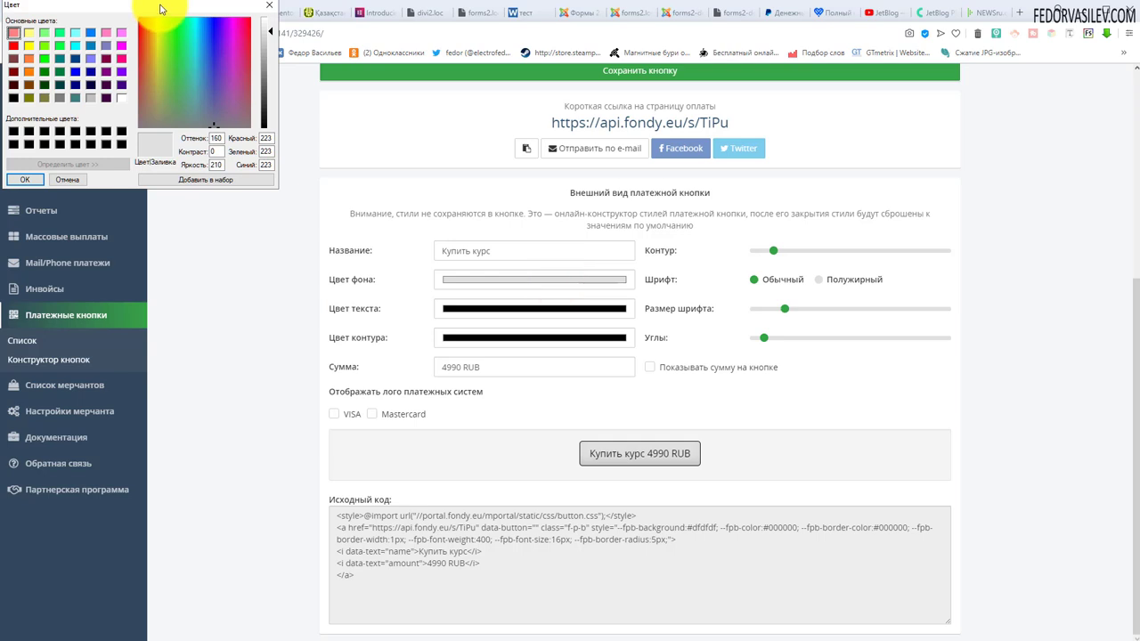
drag(160, 9, 328, 149)
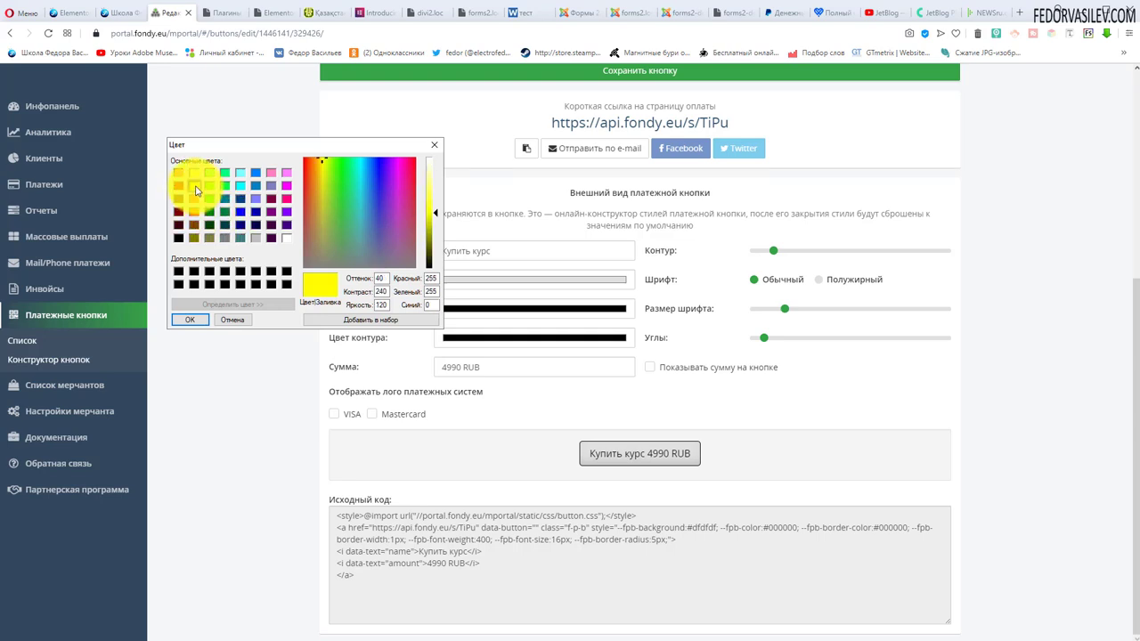
click(194, 320)
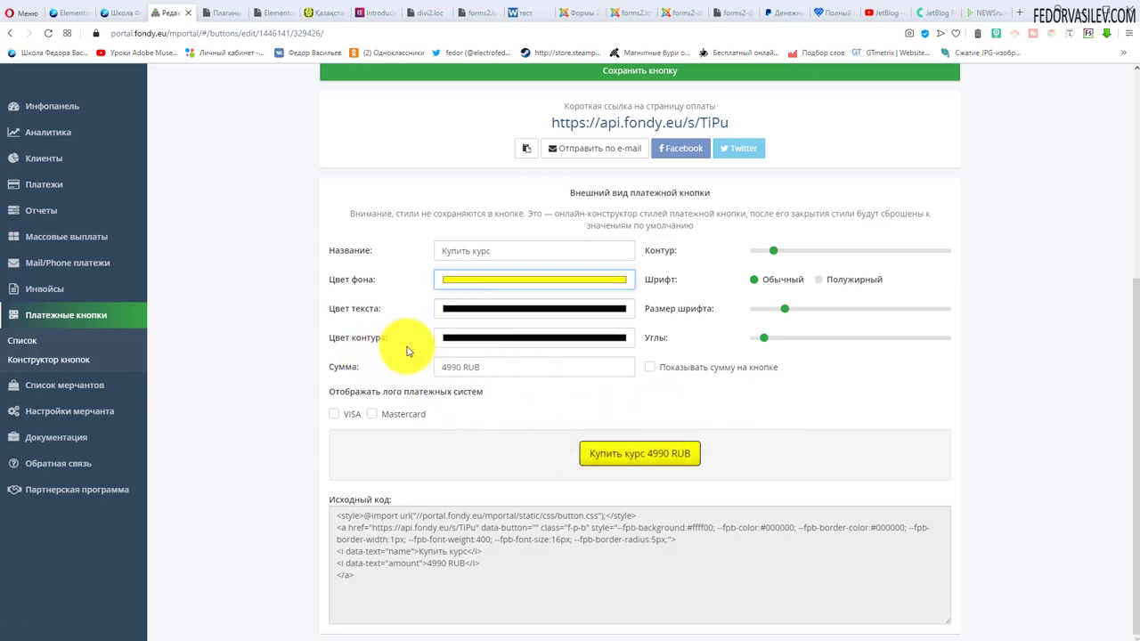
click(452, 337)
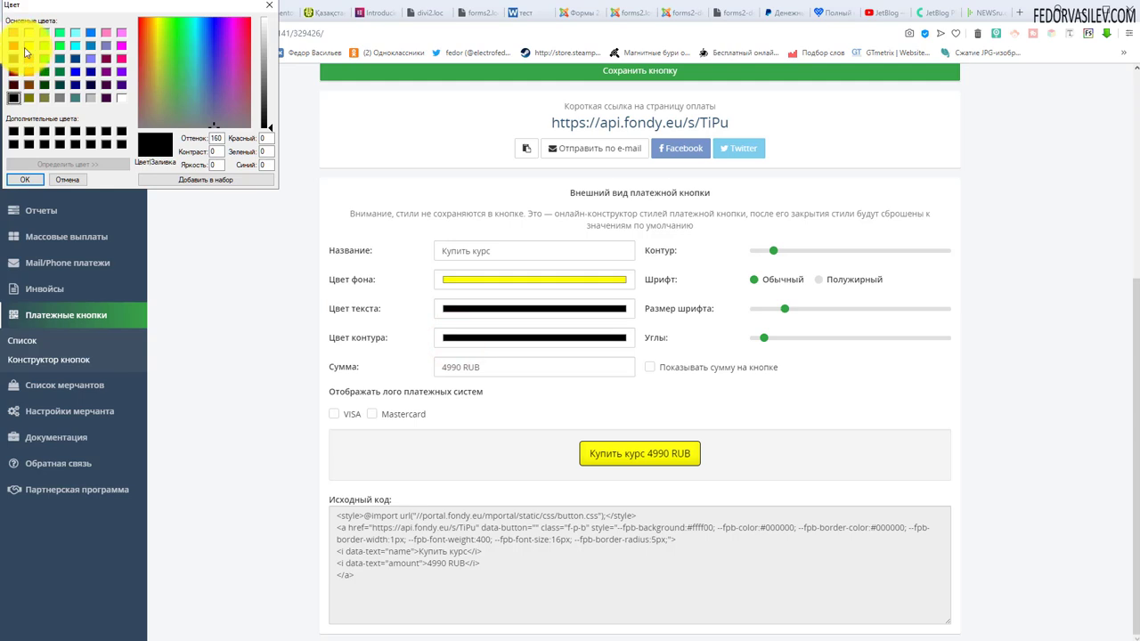
click(33, 178)
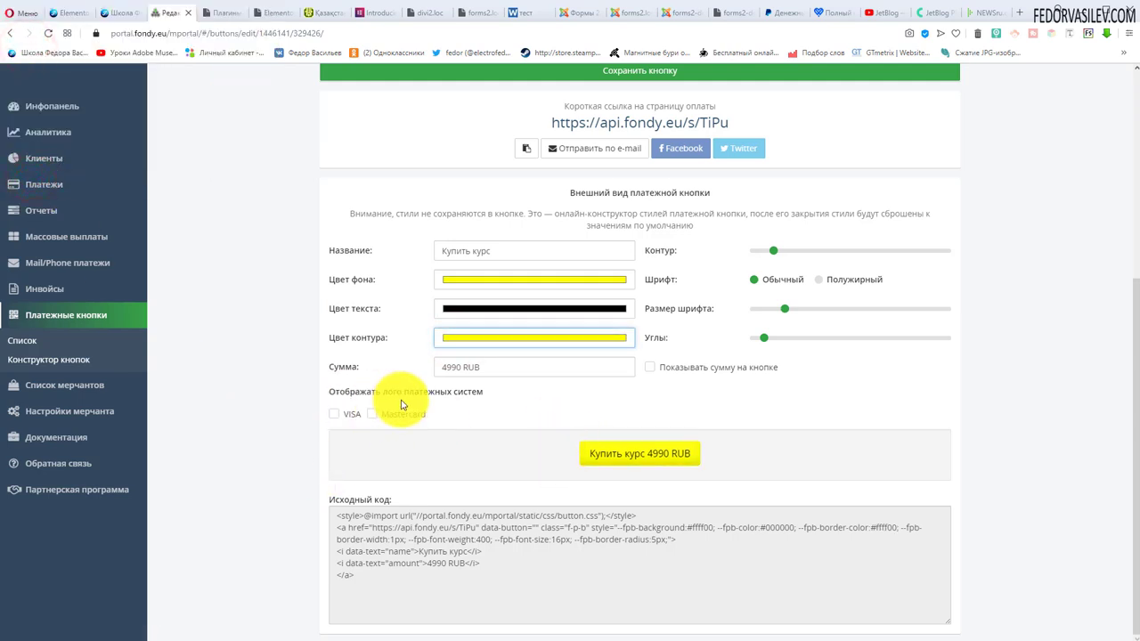
Style the payment button with VISA and Mastercard logos, Полужирный font and 4px corners, and enable Показывать сумму на кнопке.
click(337, 413)
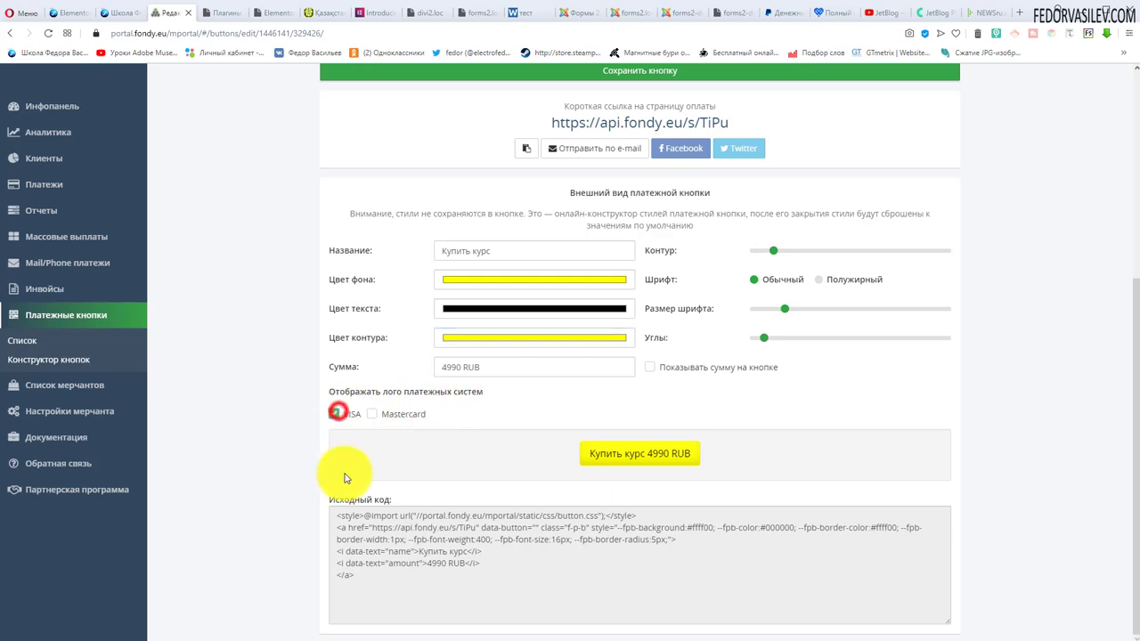
click(371, 414)
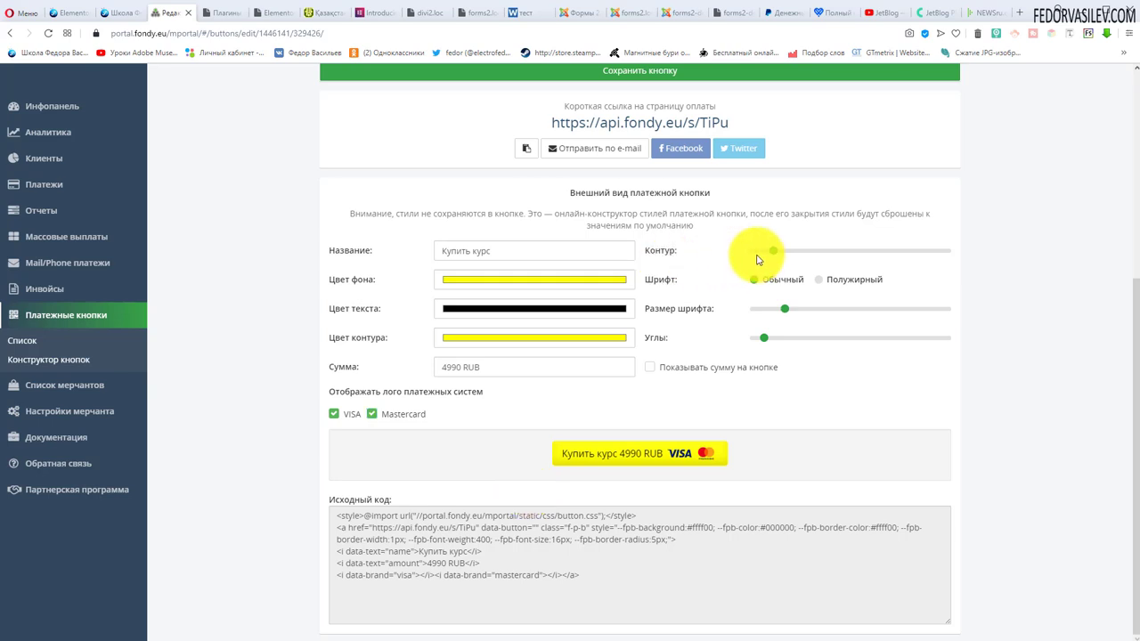
mouse_move(783, 257)
mouse_down()
mouse_move(804, 259)
mouse_move(756, 249)
mouse_move(771, 254)
mouse_up()
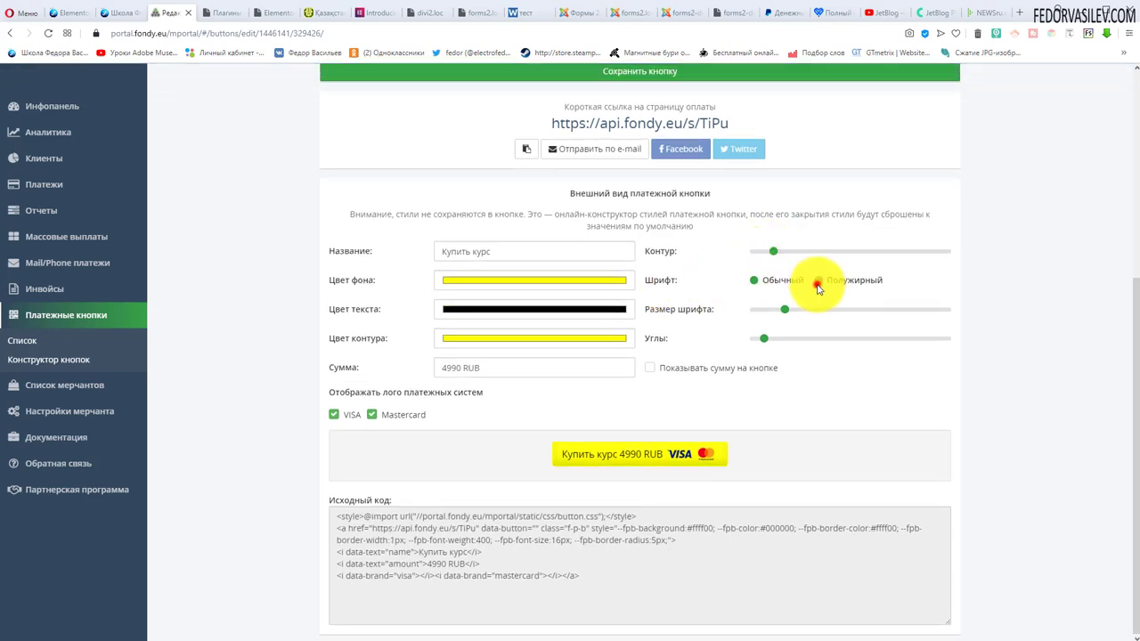
drag(785, 309, 757, 347)
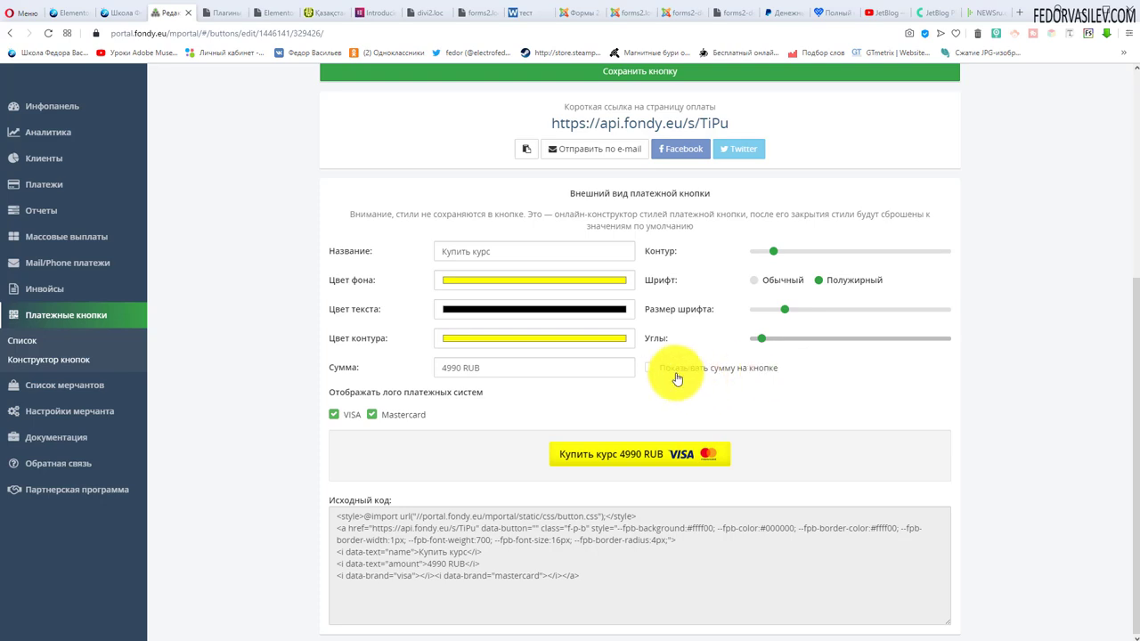
click(647, 369)
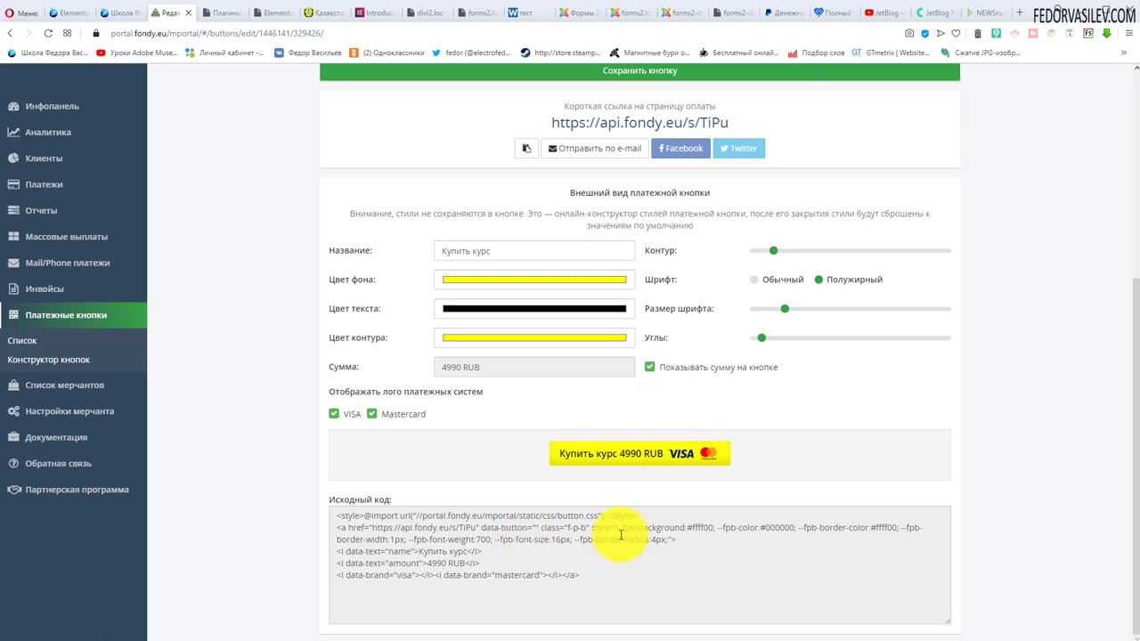
Copy the complete source code of the styled payment button from Исходный код.
drag(588, 582, 382, 547)
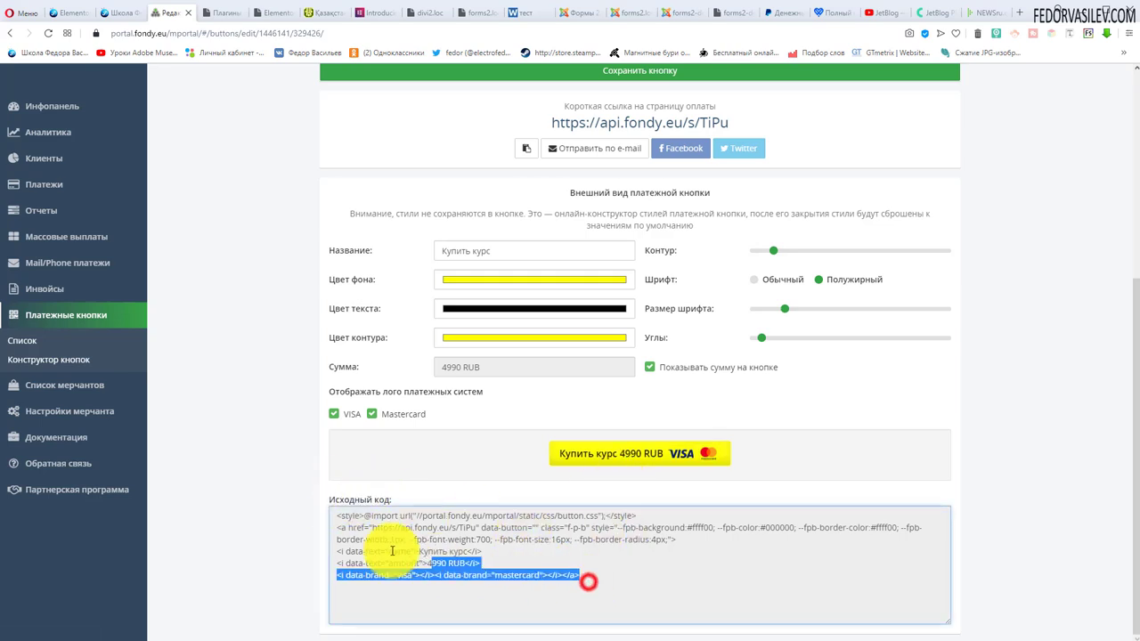
click(439, 563)
triple_click(439, 561)
key(ctrl+c)
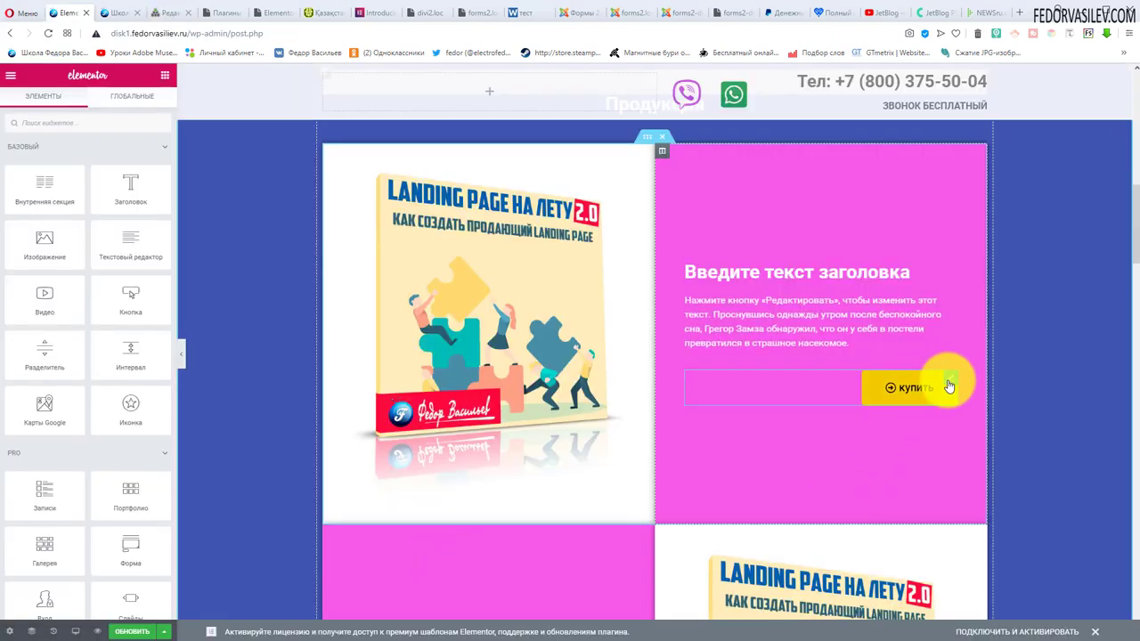
In the Elementor editor, delete the first product's купить button and put an HTML-код widget in its place.
right_click(947, 386)
click(974, 549)
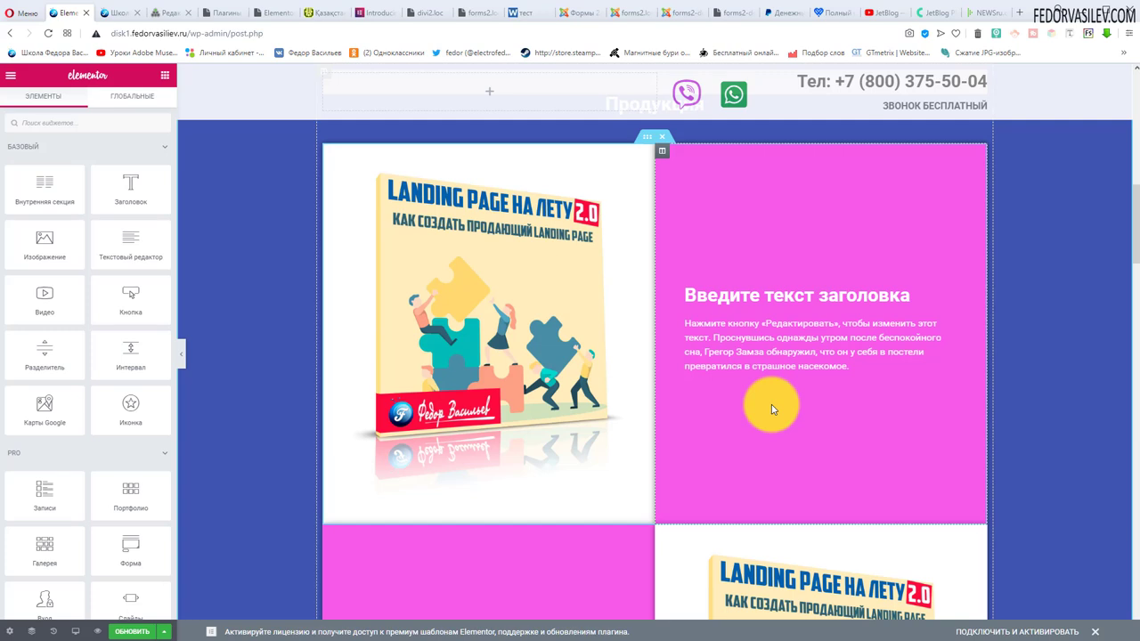
click(61, 122)
text(html)
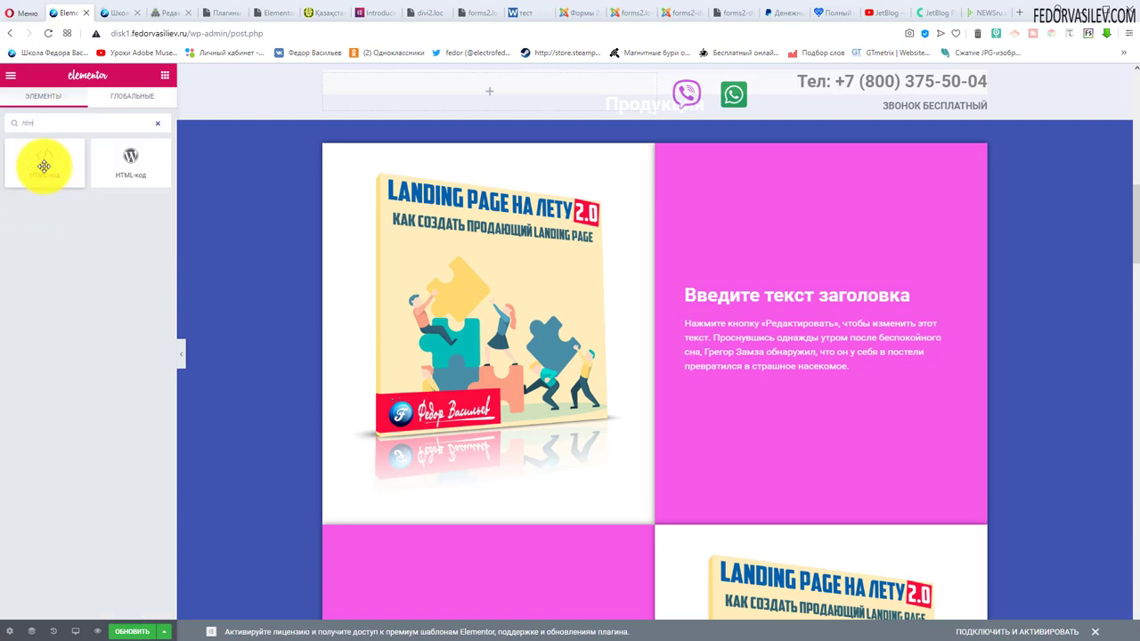
drag(45, 158, 797, 372)
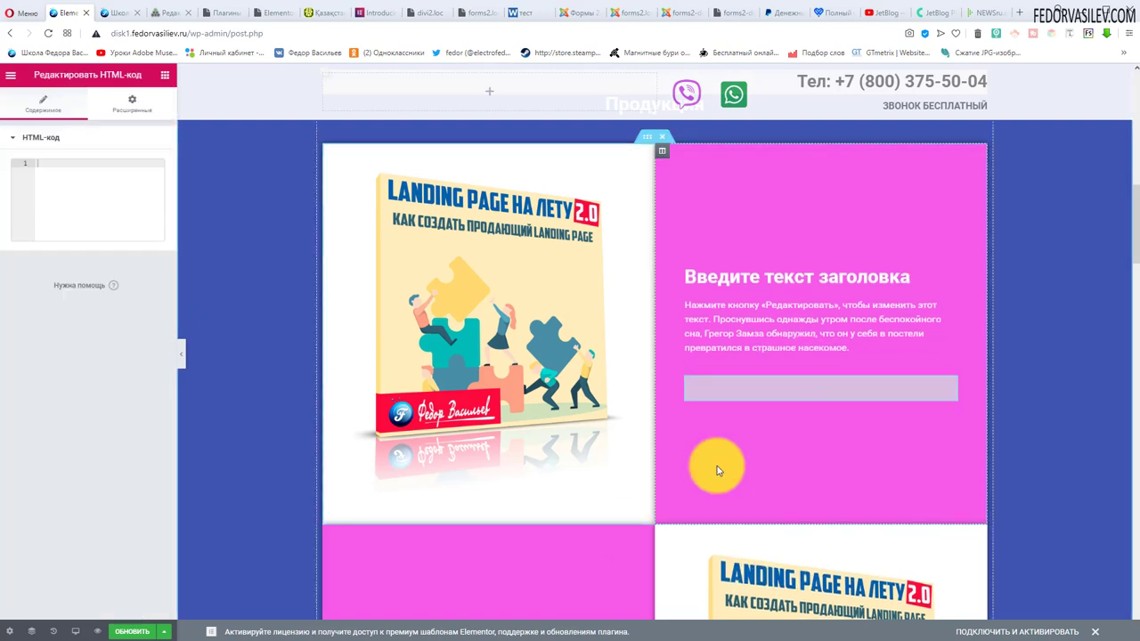
Paste the copied Fondy button code into the HTML-код widget and update the page.
right_click(107, 185)
click(115, 267)
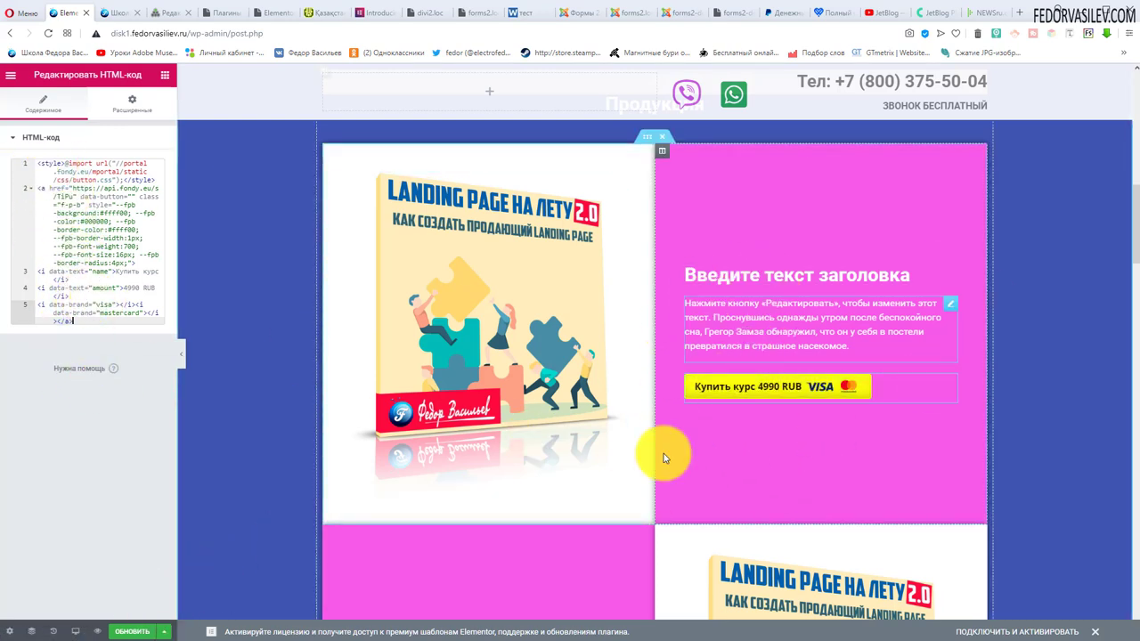
click(134, 634)
Reload the live sales page, test the Купить курс payment button, and go back from the Fondy checkout page.
click(116, 13)
click(49, 34)
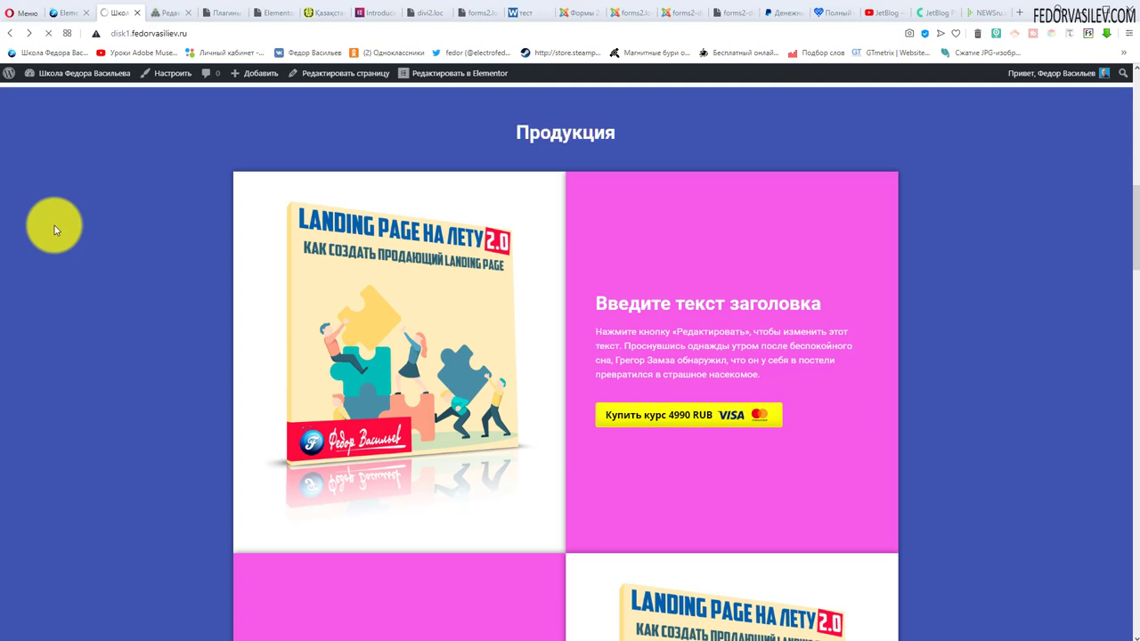
click(674, 428)
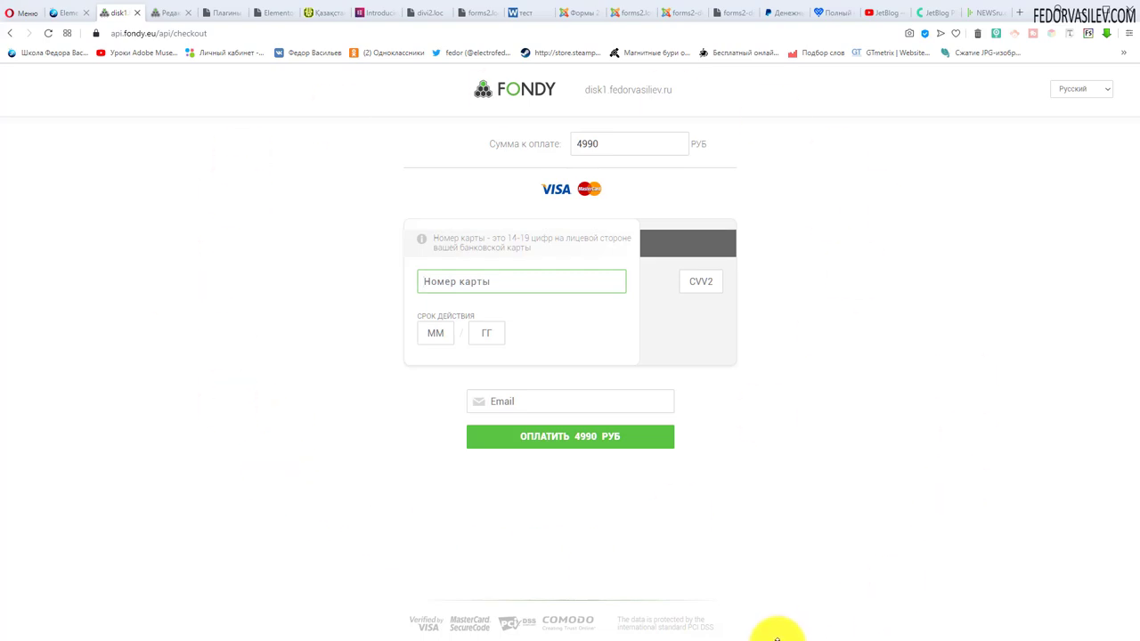
click(10, 33)
Switch to the Fondy portal and open the Аналитика section.
key(ctrl+Tab)
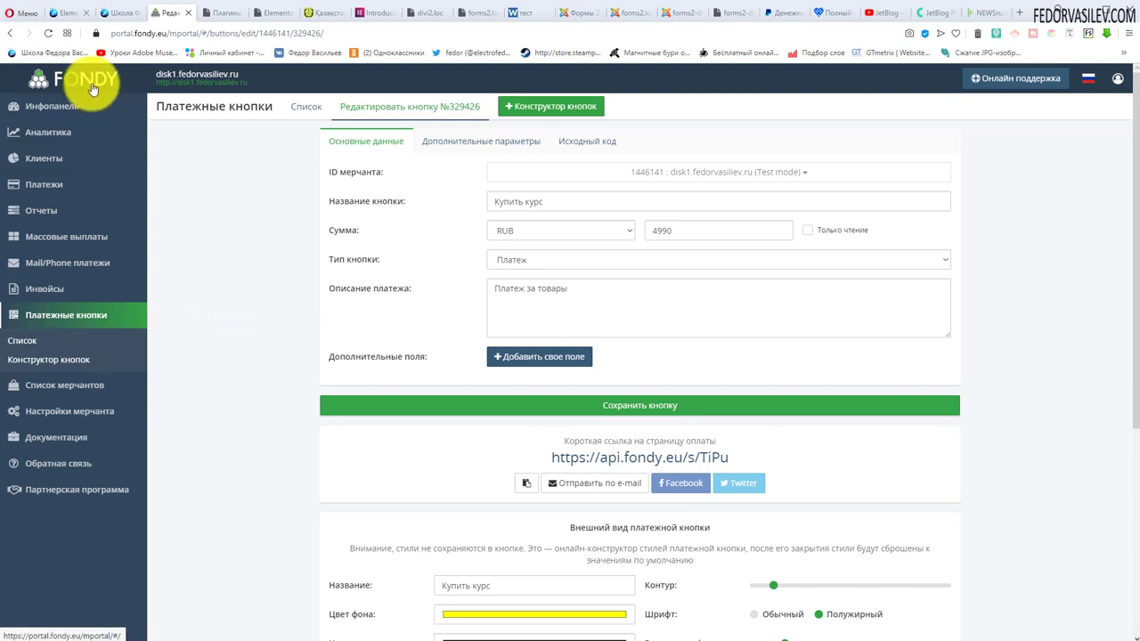
click(67, 136)
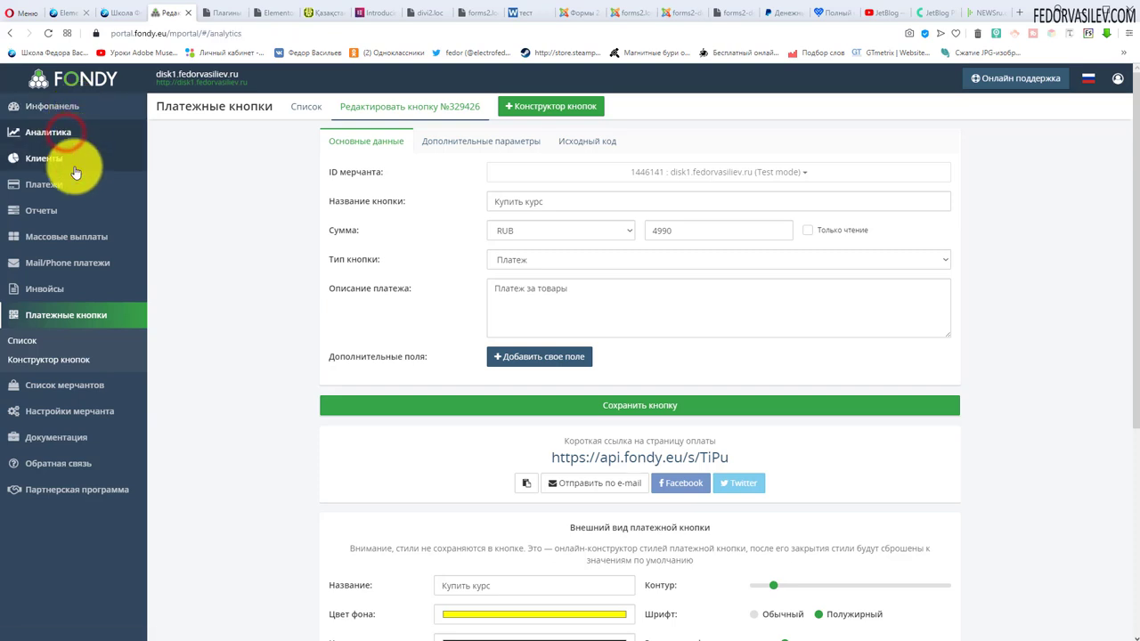